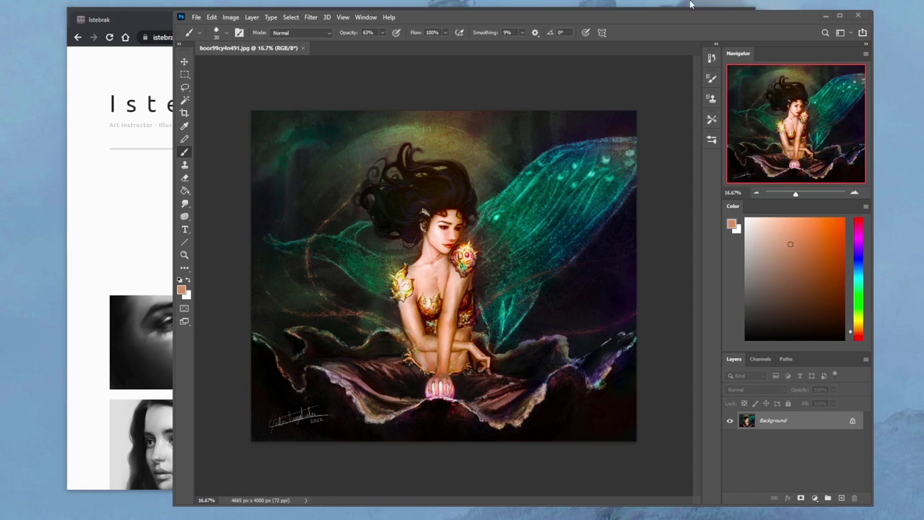
- Visit the Istebrak site's Community page, return to the portfolio, and open the r/istebrak subreddit in a new tab
left_click_drag(641, 20, 618, 16)
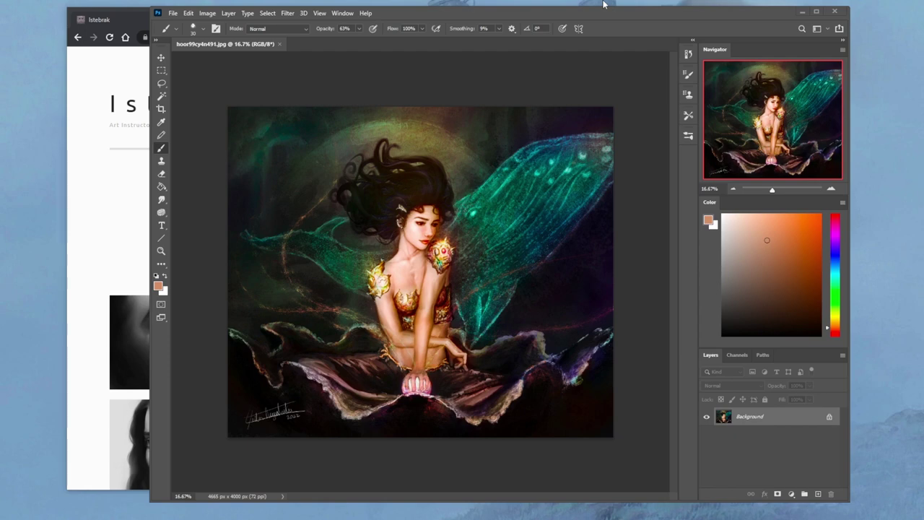
left_click(132, 25)
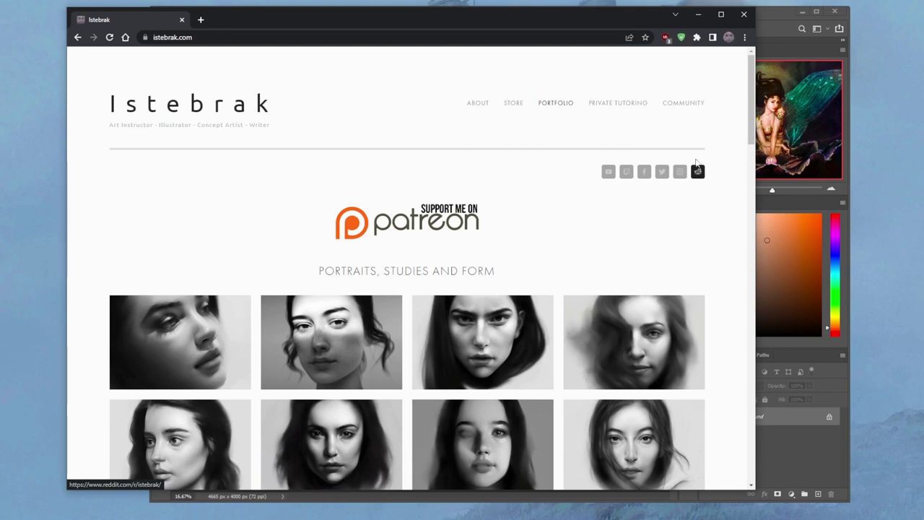
left_click(698, 105)
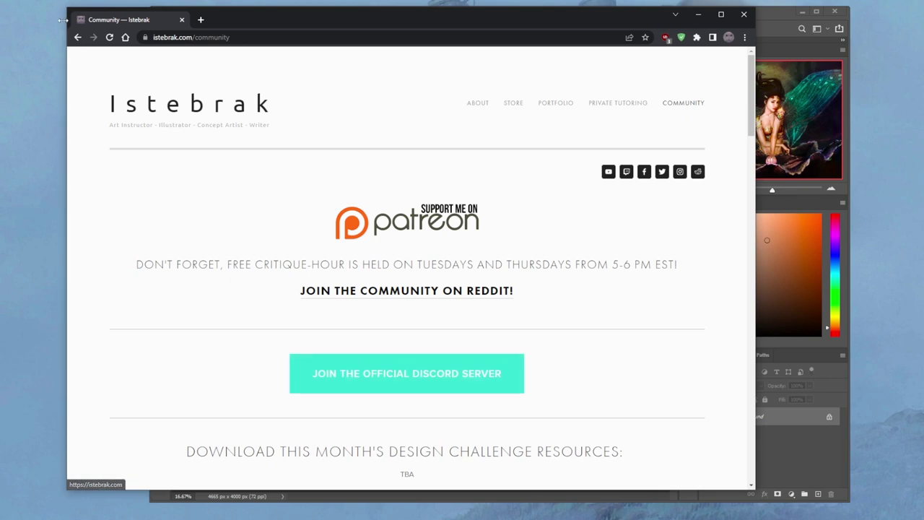
left_click(78, 37)
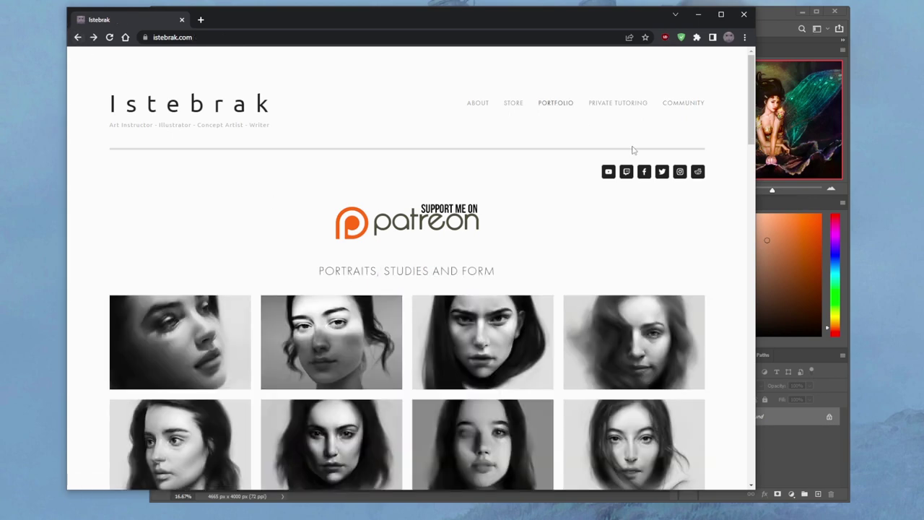
left_click(697, 174)
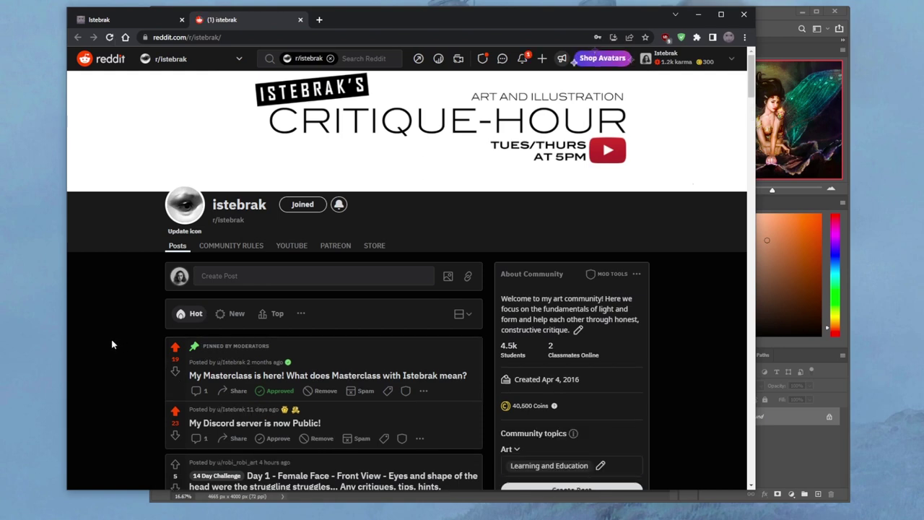
- Scroll the r/istebrak feed down to the Day 1 face post, then return to the Istebrak website tab
scroll(113, 344, "down", 2)
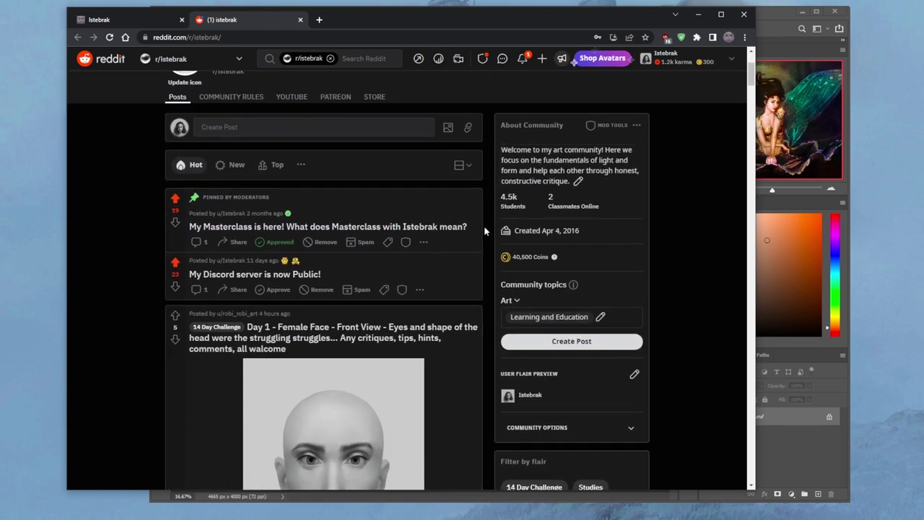
scroll(484, 231, "down", 4)
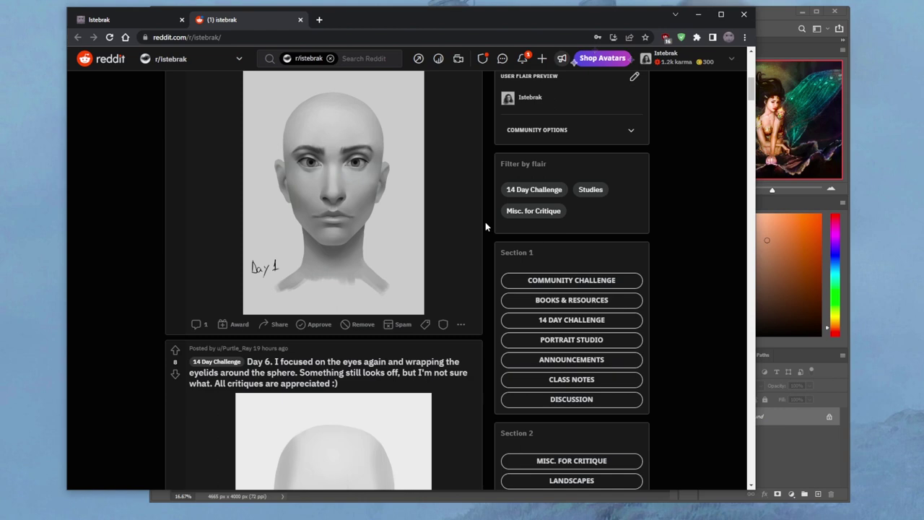
left_click(140, 20)
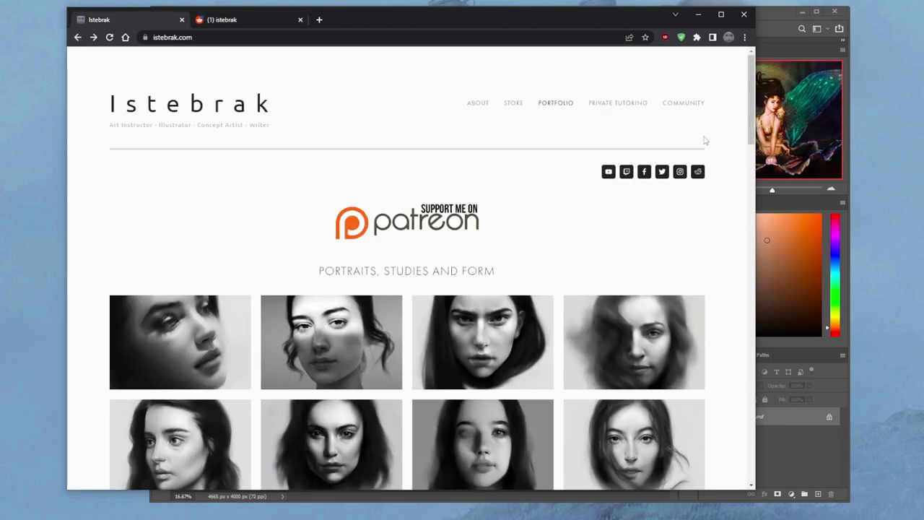
- Open the Istebrak Community page, scroll its FAQ, glance at the Reddit tab, then scroll back to the top
left_click(691, 105)
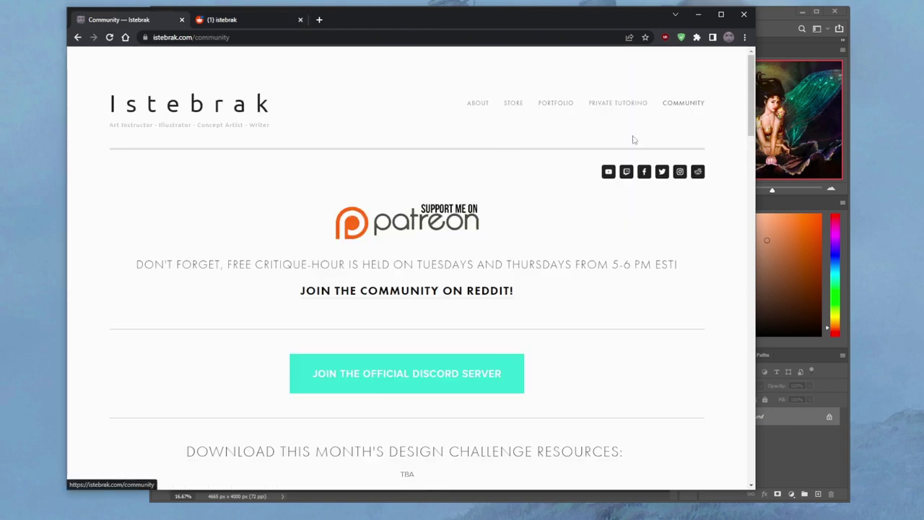
scroll(633, 216, "down", 2)
scroll(638, 253, "up", 2)
scroll(642, 282, "down", 10)
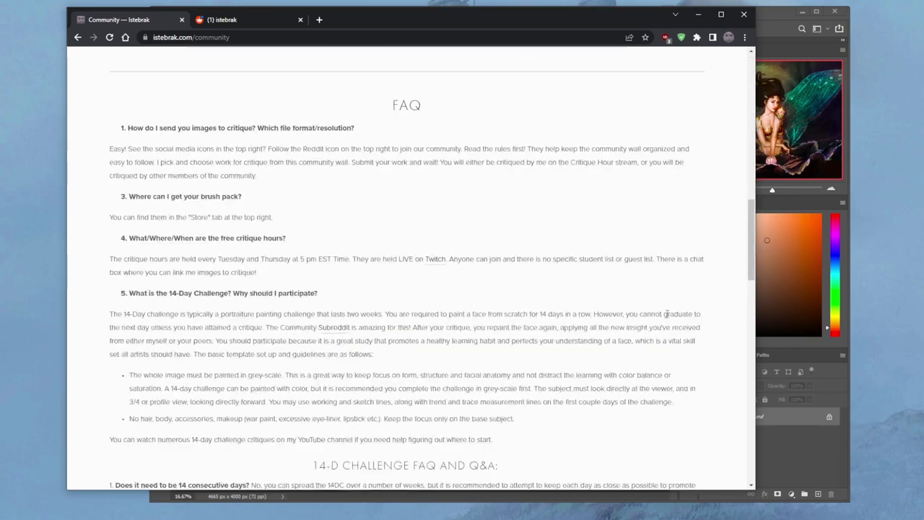
scroll(667, 315, "down", 15)
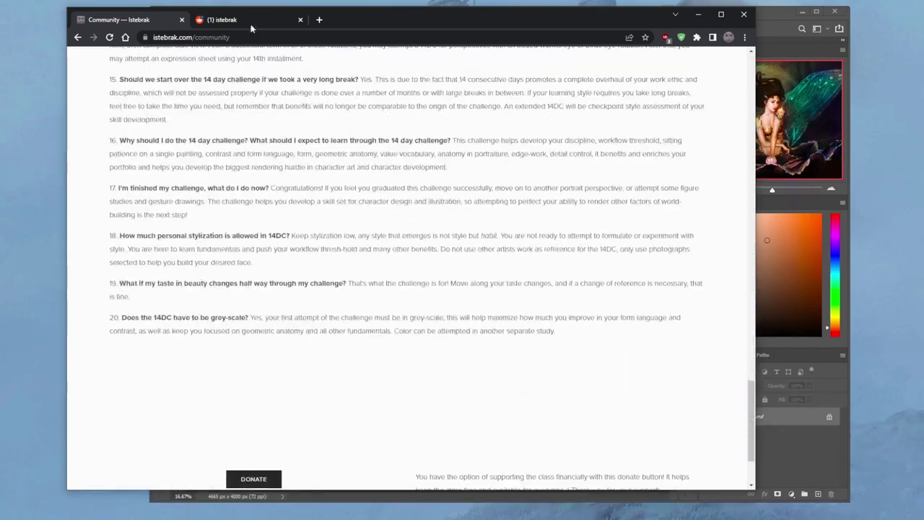
left_click(238, 19)
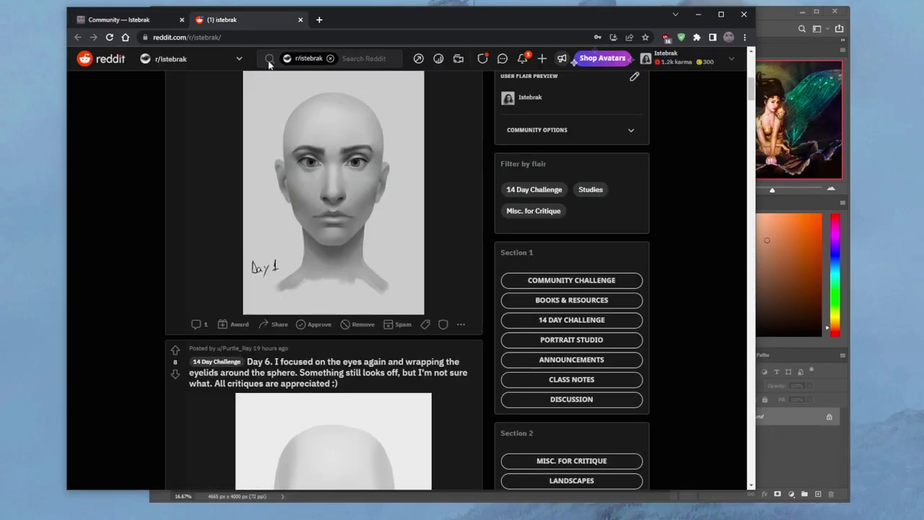
key("ctrl+Tab")
scroll(652, 181, "up", 20)
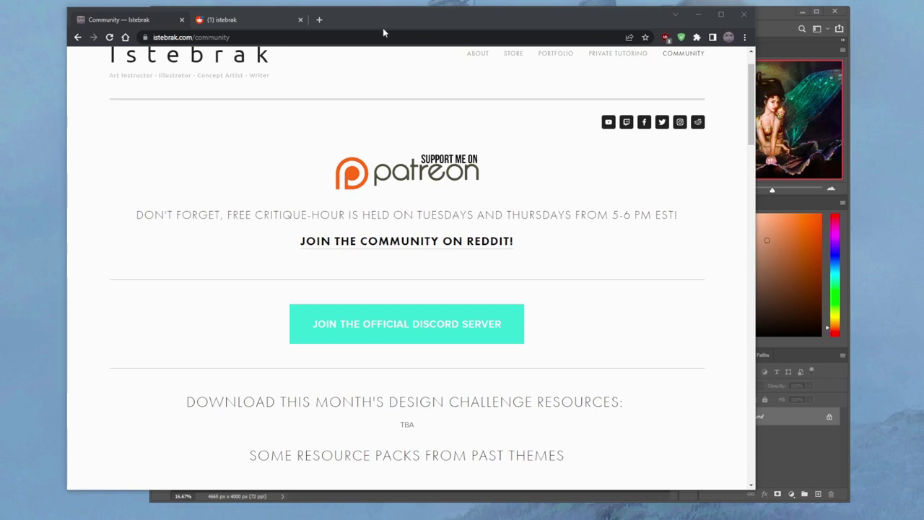
scroll(696, 221, "up", 1)
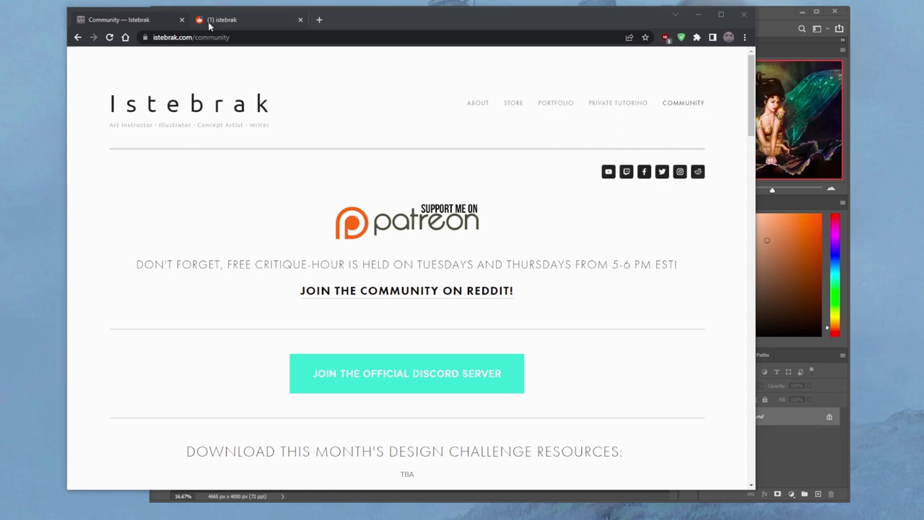
- Switch to the r/istebrak Reddit tab and scroll through its posts once more
left_click(248, 19)
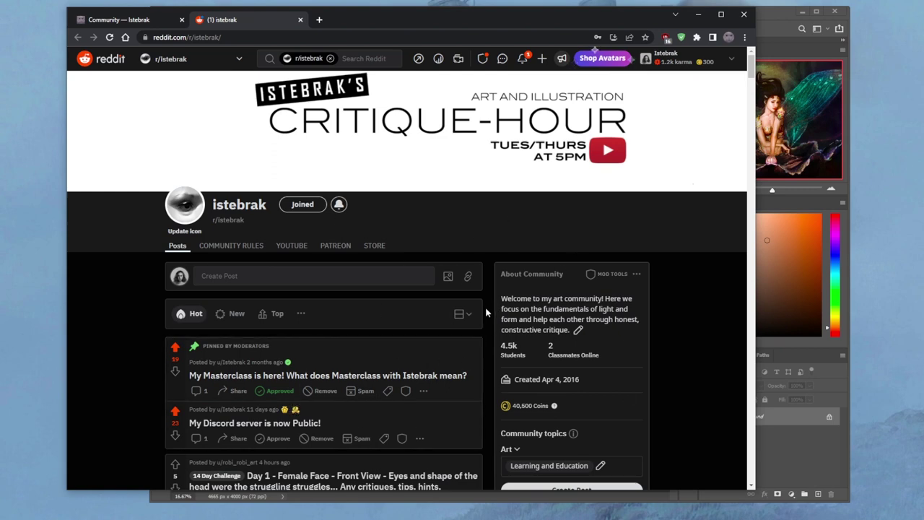
scroll(486, 312, "down", 3)
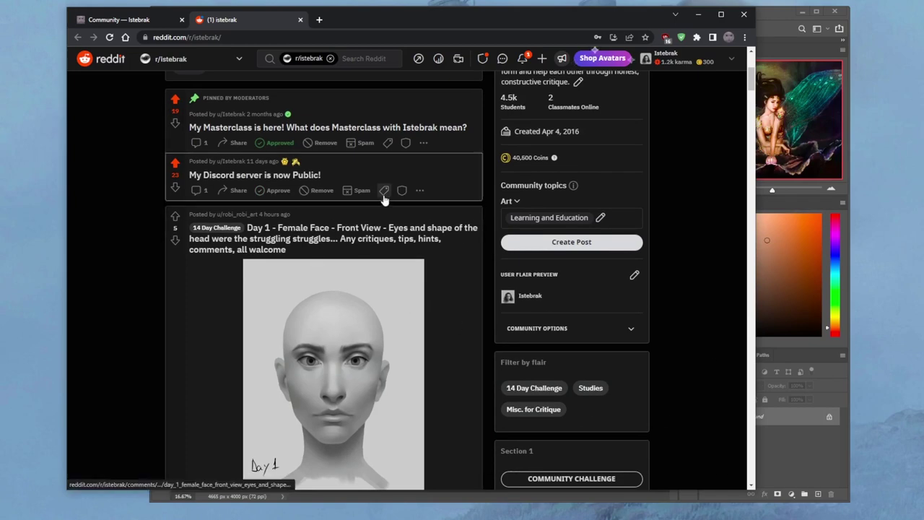
scroll(452, 325, "up", 1)
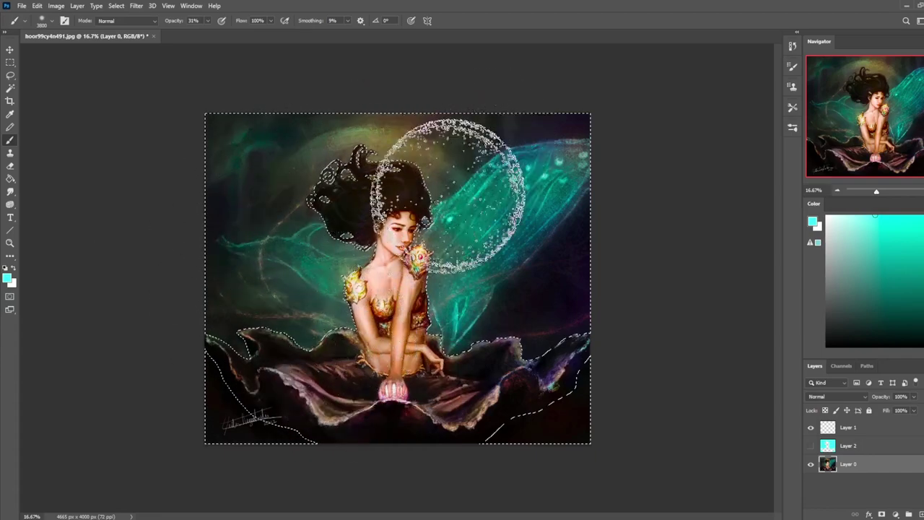
- With the Dodge Tool at about 3500 px, brighten the fairy's left wing and hair highlights
scroll(506, 299, "down", 1, "alt")
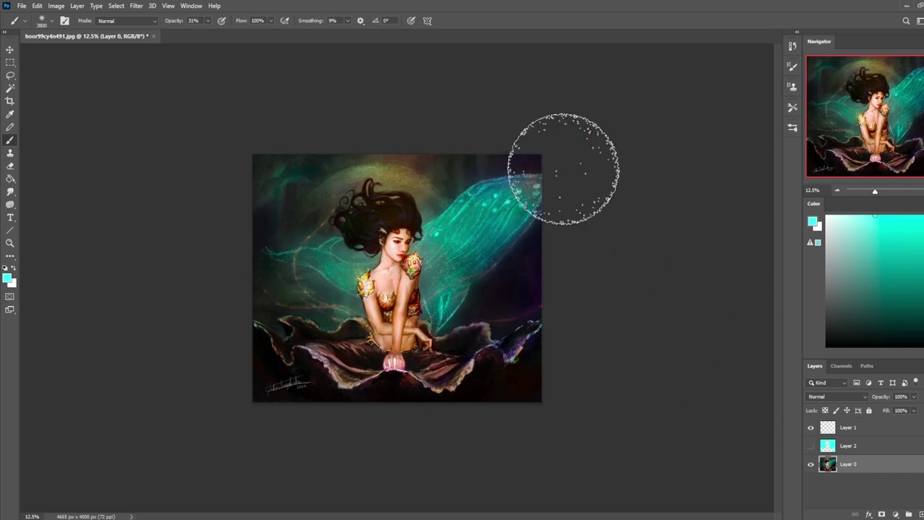
right_click(15, 206)
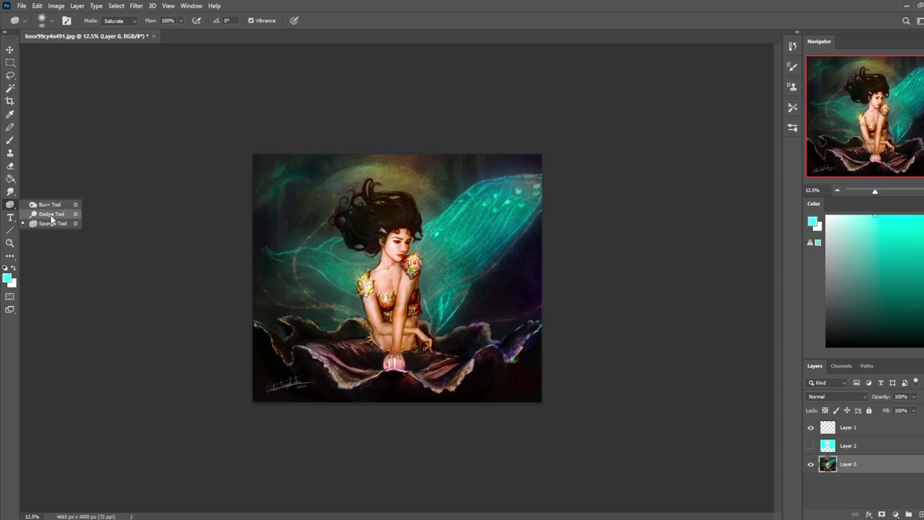
left_click(41, 207)
key("bracketright")
key("bracketright")
key("bracketright")
key("bracketright")
key("bracketright")
key("bracketright")
key("bracketright")
key("bracketright")
key("bracketright")
key("bracketright")
key("bracketright")
key("bracketright")
key("bracketright")
key("bracketright")
key("bracketright")
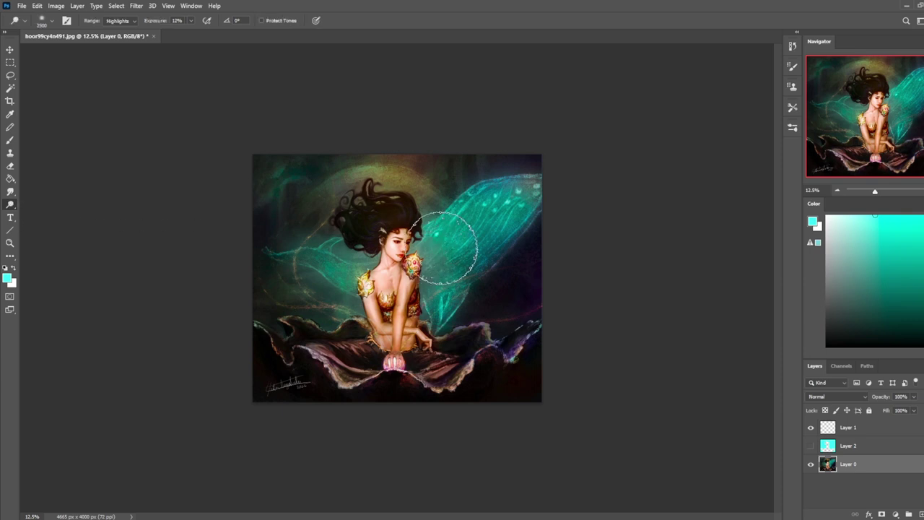
left_click_drag(373, 277, 253, 248)
mouse_move(332, 274)
left_mouse_down()
mouse_move(325, 200)
mouse_move(334, 200)
mouse_move(347, 239)
left_mouse_up()
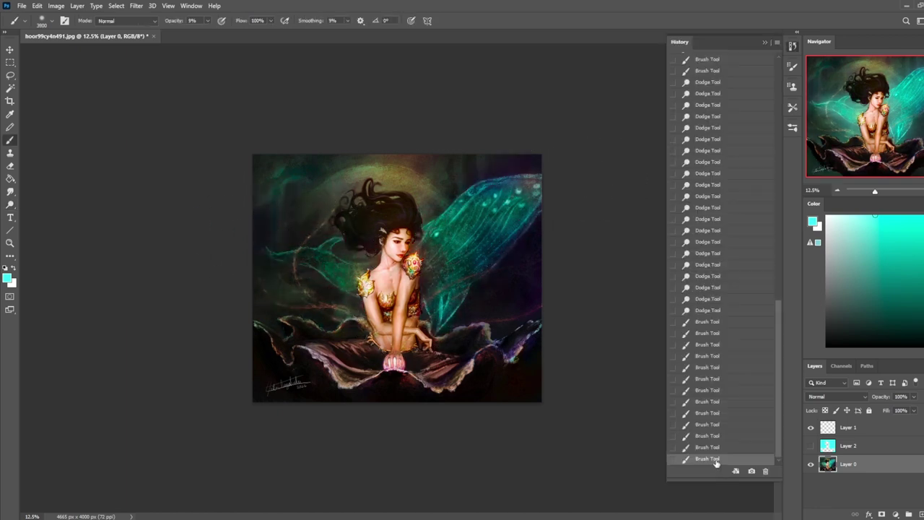
left_click(717, 460)
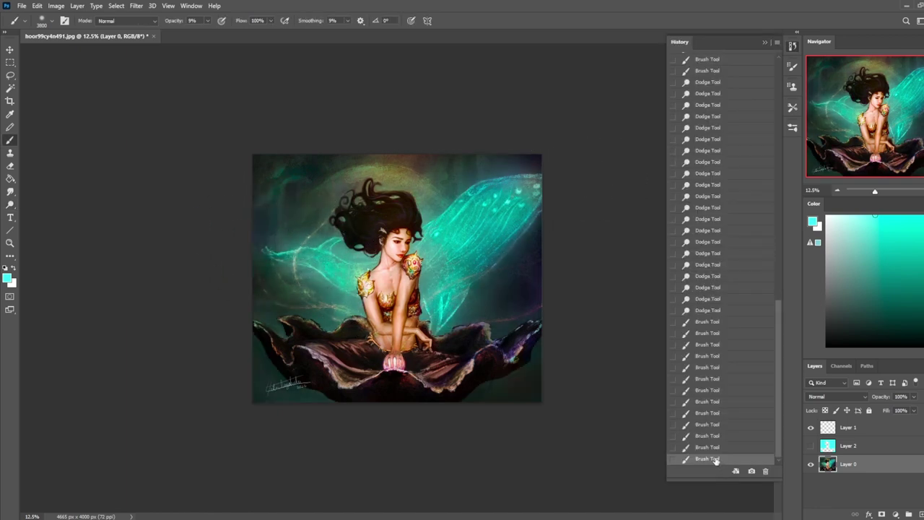
left_click(765, 42)
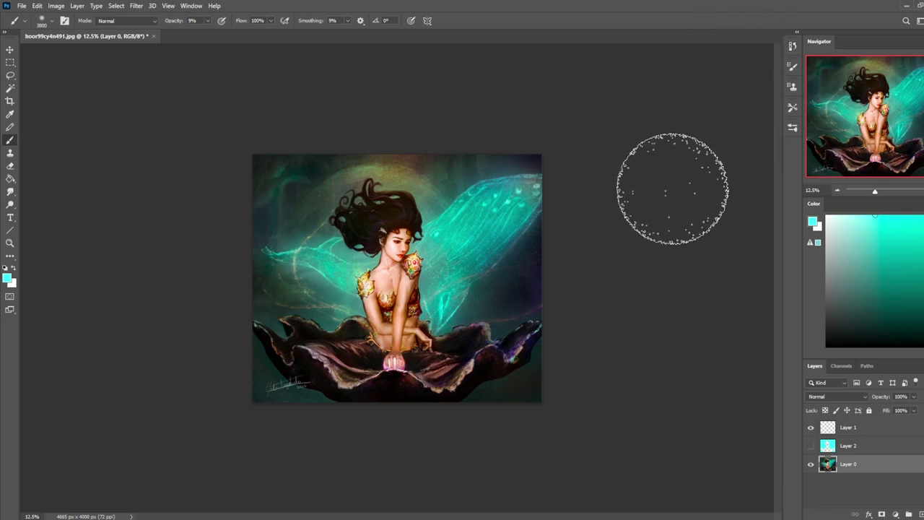
key("bracketleft")
key("bracketleft")
key("bracketleft")
key("bracketleft")
key("bracketleft")
key("bracketleft")
key("bracketleft")
key("bracketleft")
key("bracketleft")
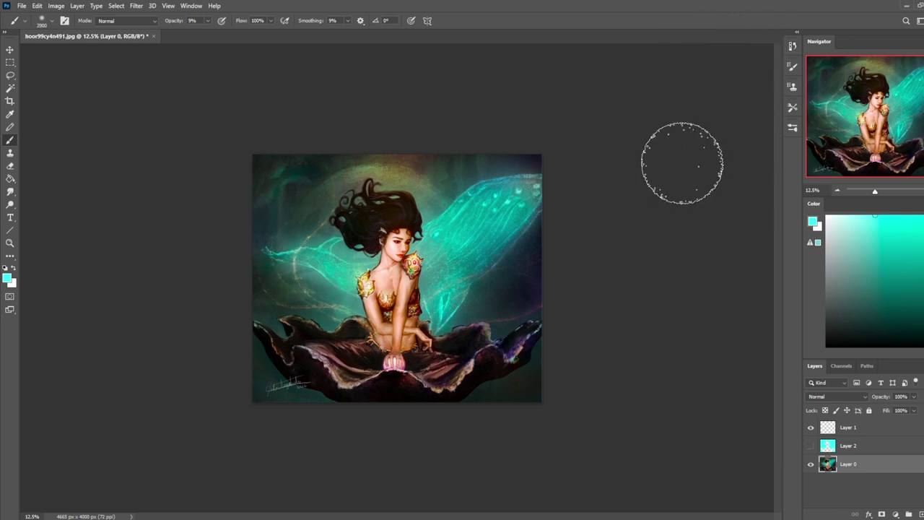
key("bracketleft")
key("bracketleft")
key("bracketleft")
key("bracketleft")
key("bracketleft")
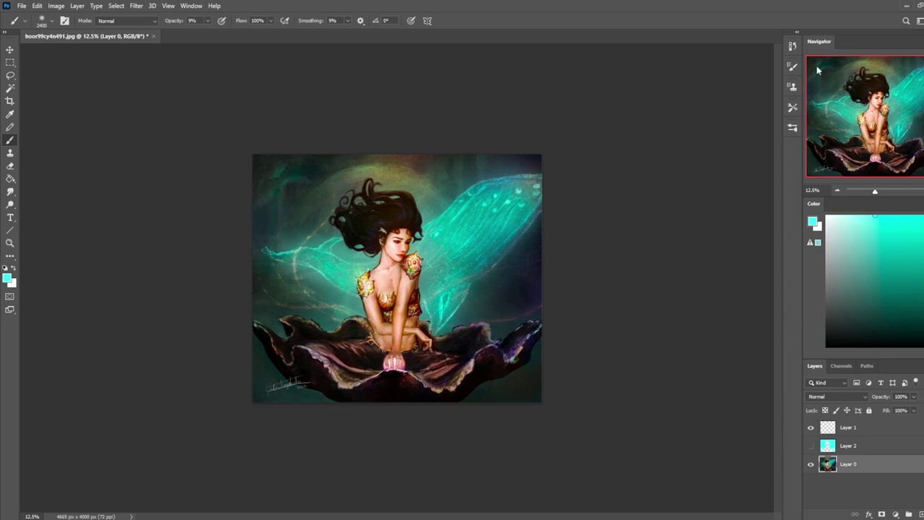
left_click(793, 46)
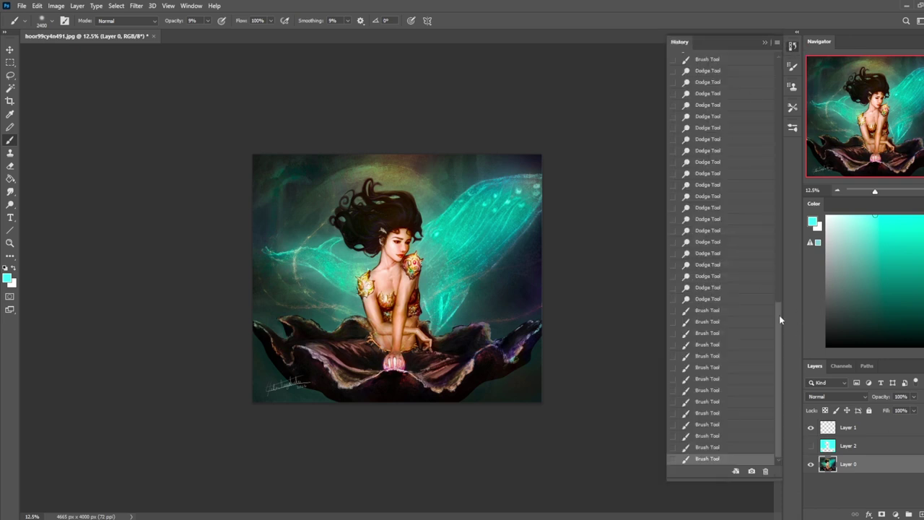
left_click_drag(780, 320, 780, 70)
left_click(719, 60)
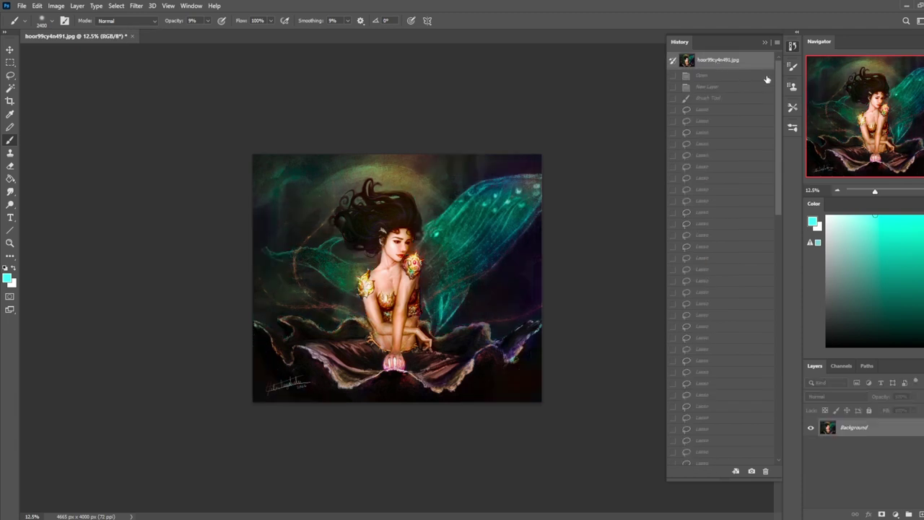
left_click_drag(780, 78, 787, 429)
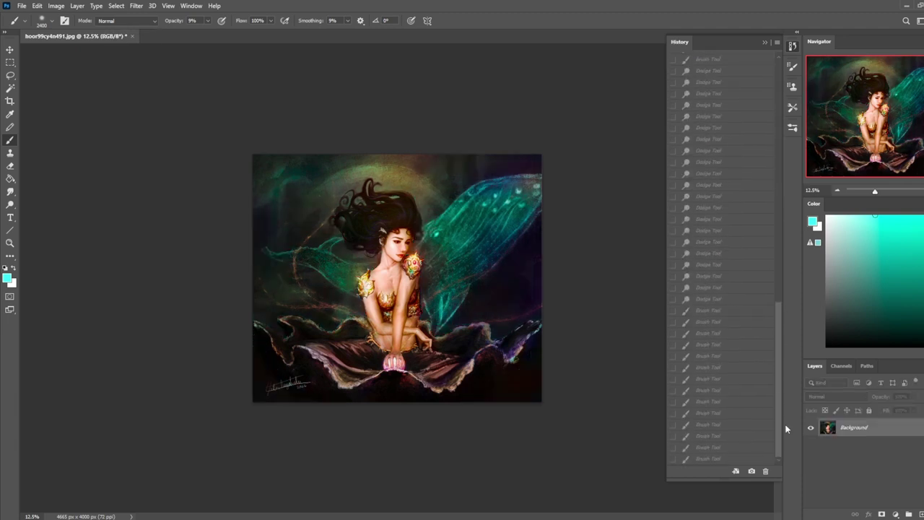
left_click(708, 460)
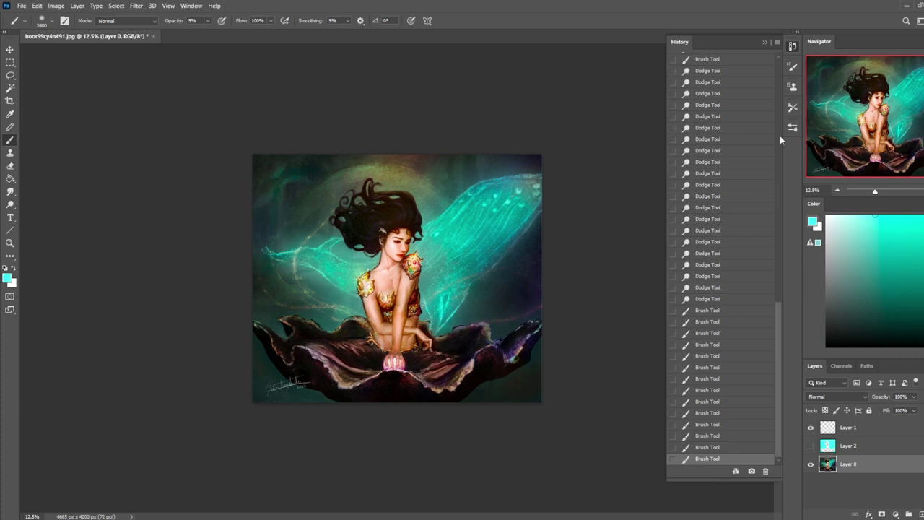
left_click(768, 42)
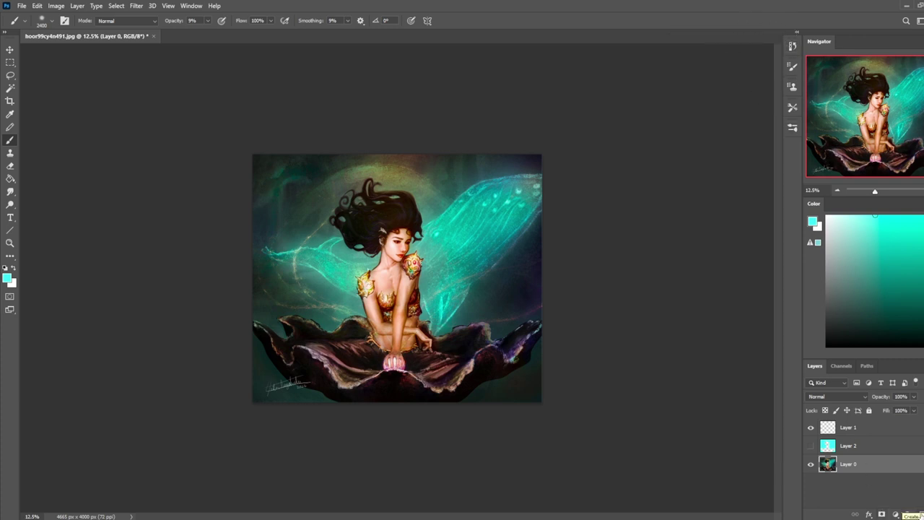
- Add a new empty layer and invert the selection so it encloses the fairy figure
left_click(908, 514)
key("m")
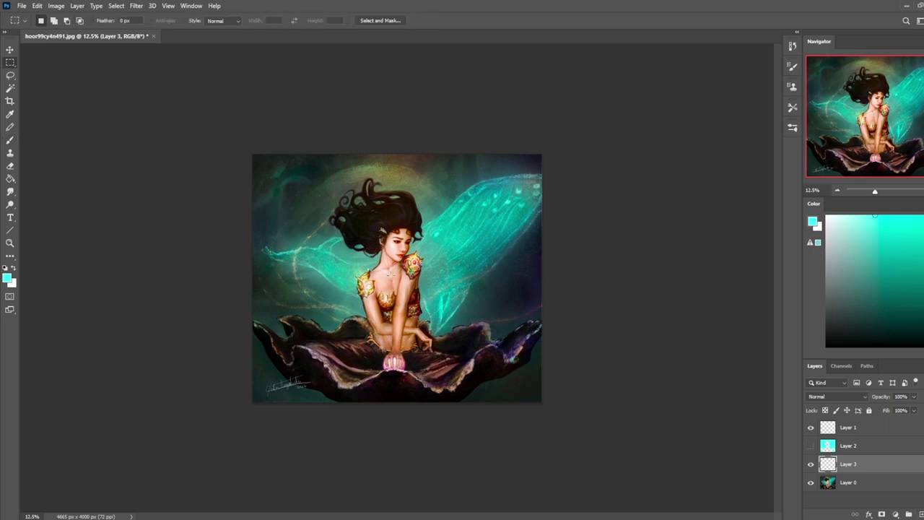
right_click(390, 274)
left_click(437, 291)
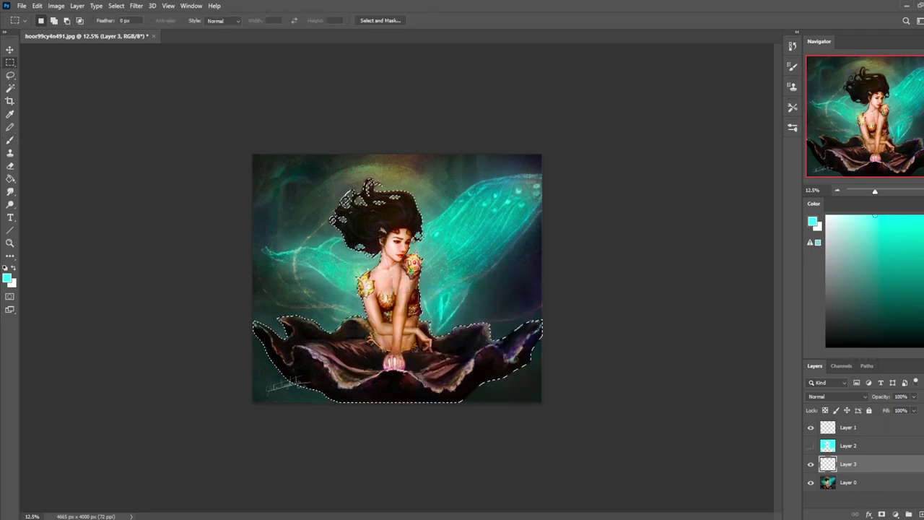
- Pick a dark teal colour and Paint Bucket fill the selected figure with it
left_click(923, 282)
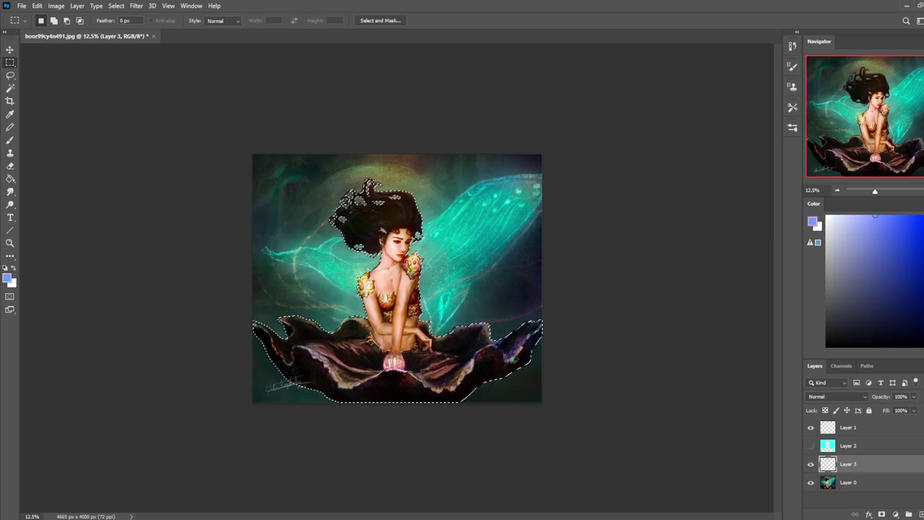
key("alt+shift+k")
key("g")
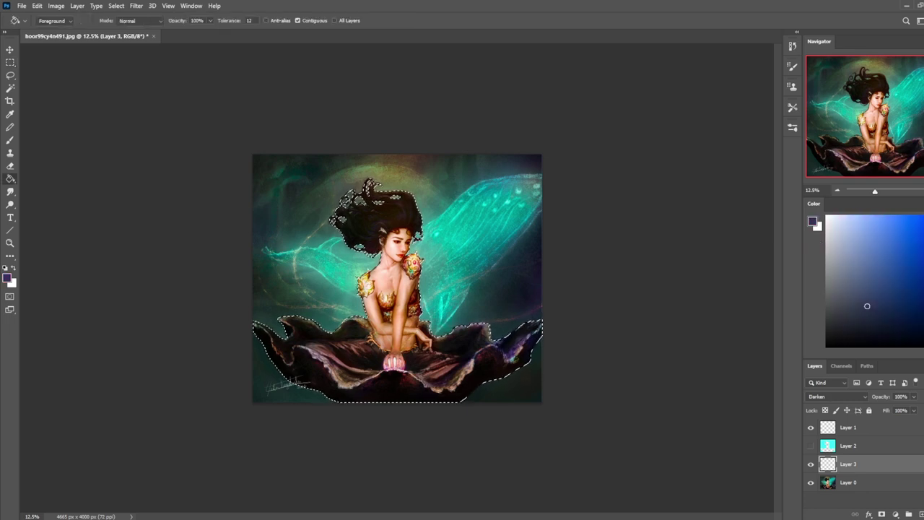
left_click(923, 289)
left_click(867, 307)
left_click(923, 281)
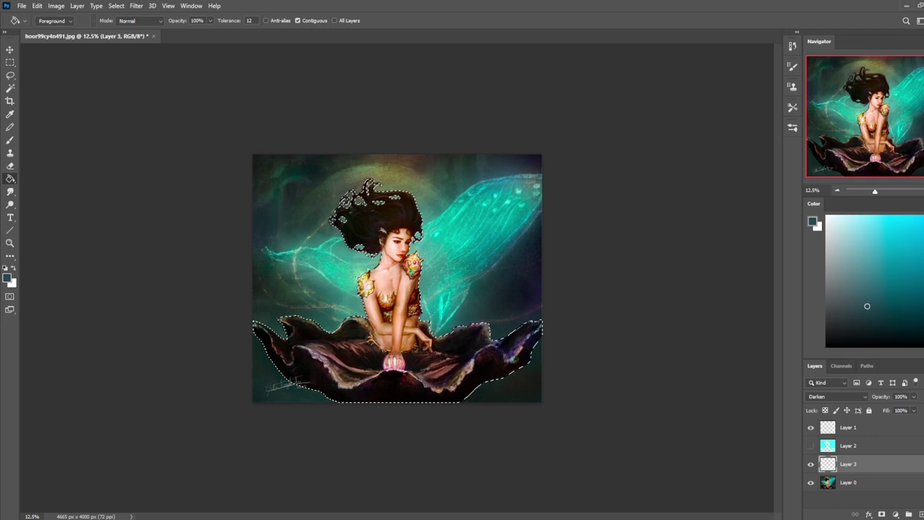
left_click(923, 280)
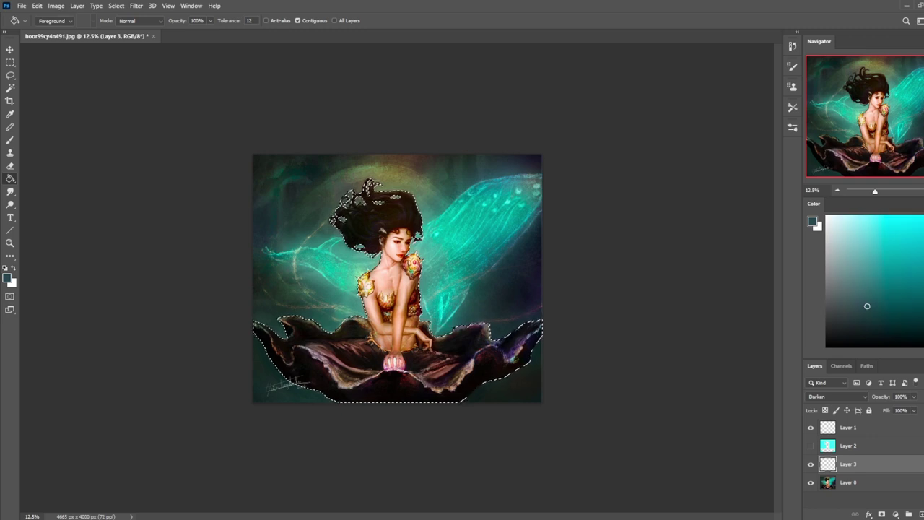
left_click(894, 270)
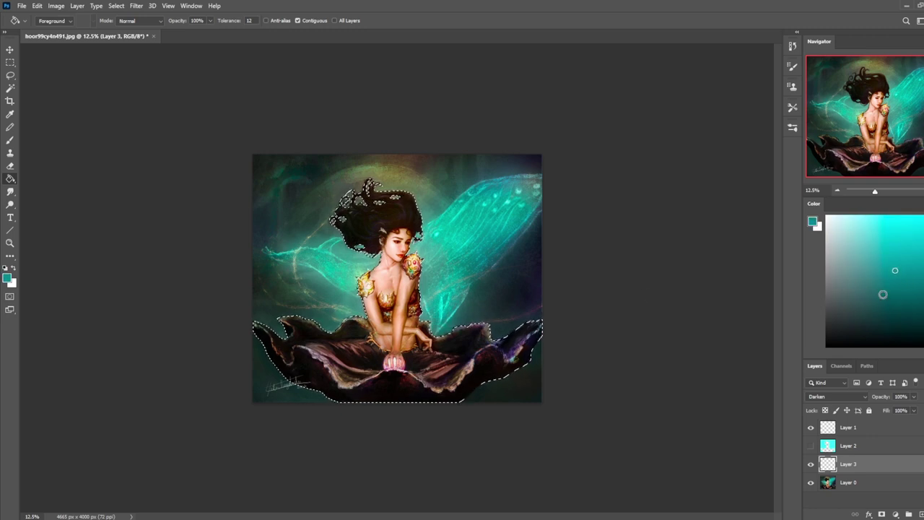
left_click(902, 332)
left_click(876, 330)
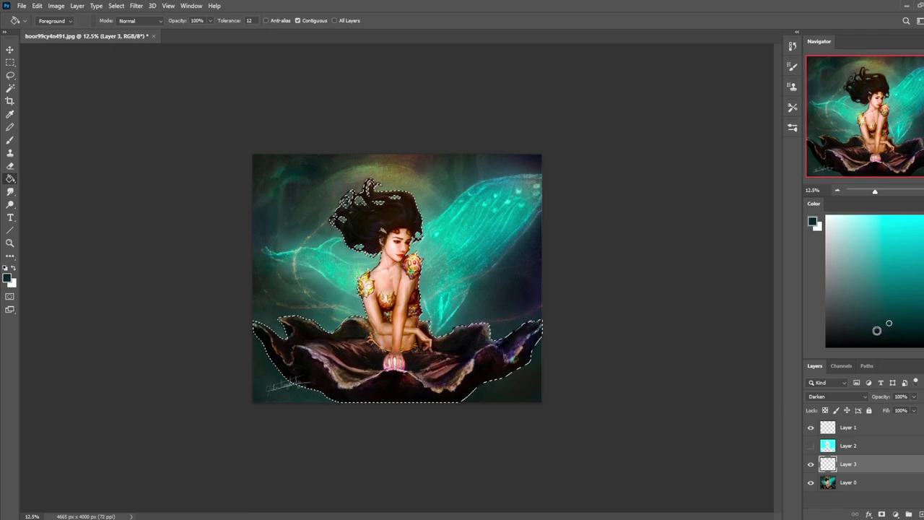
left_click(875, 320)
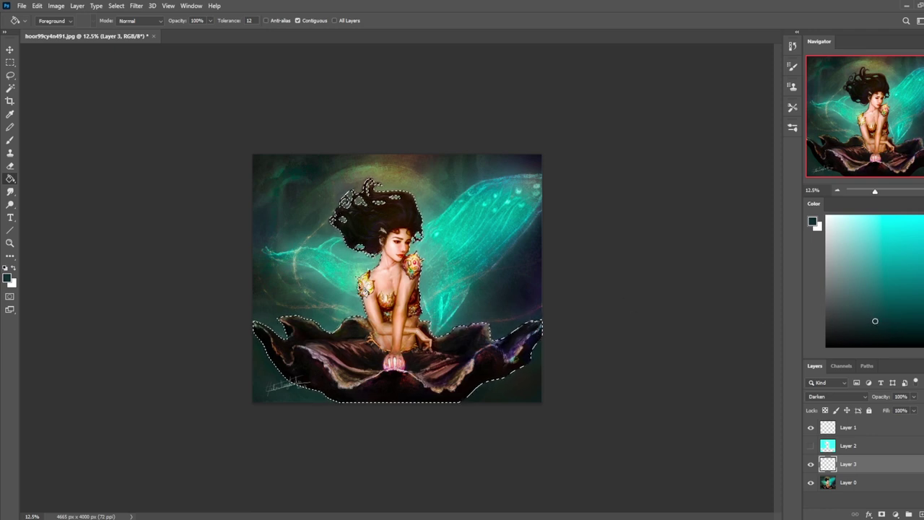
left_click(394, 296)
- Keep the teal layer on Darken blend, lower its fill to 40%, and deselect
left_click(834, 396)
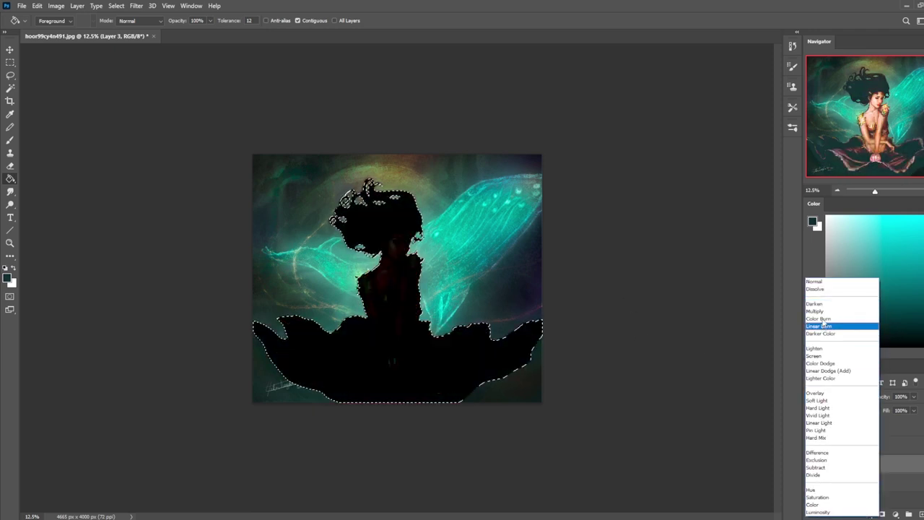
key("Escape")
left_click_drag(914, 412, 889, 424)
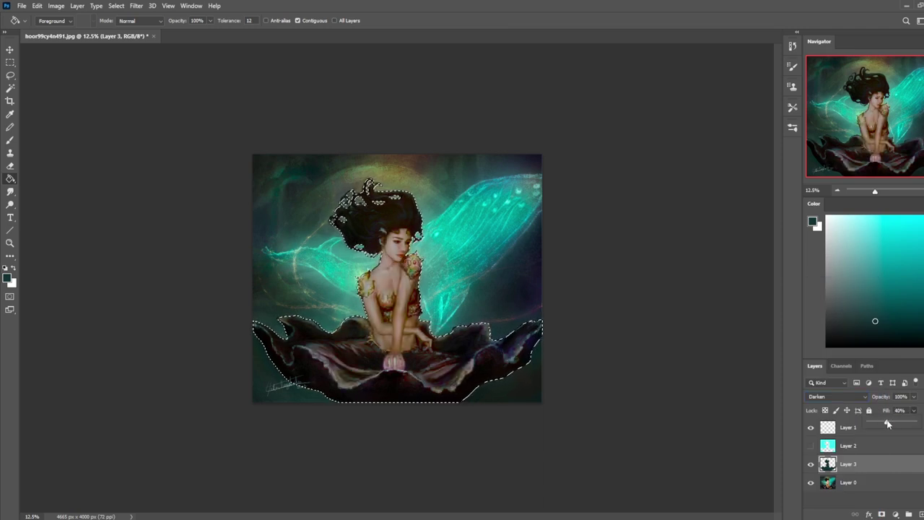
key("e")
key("ctrl+d")
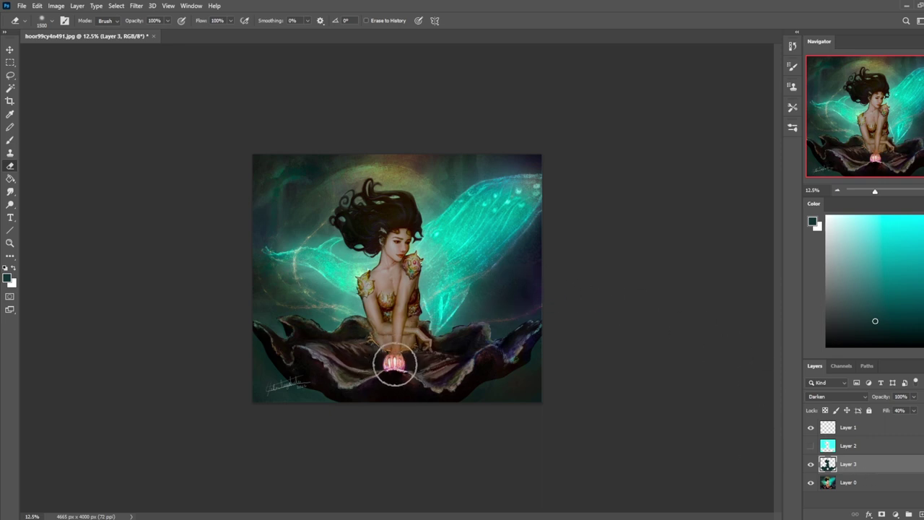
- On a new layer, brush a soft pink tint at 30% opacity over the hair beside the face
left_click(912, 514)
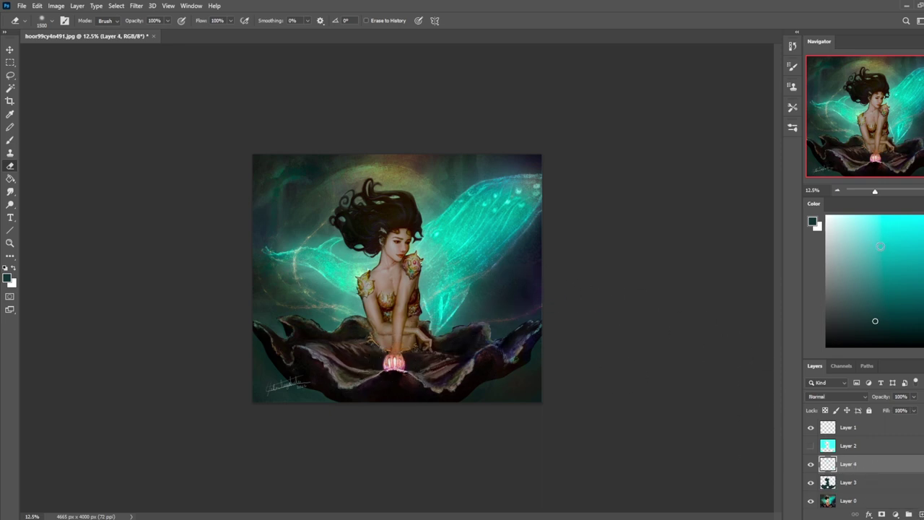
key("x")
key("b")
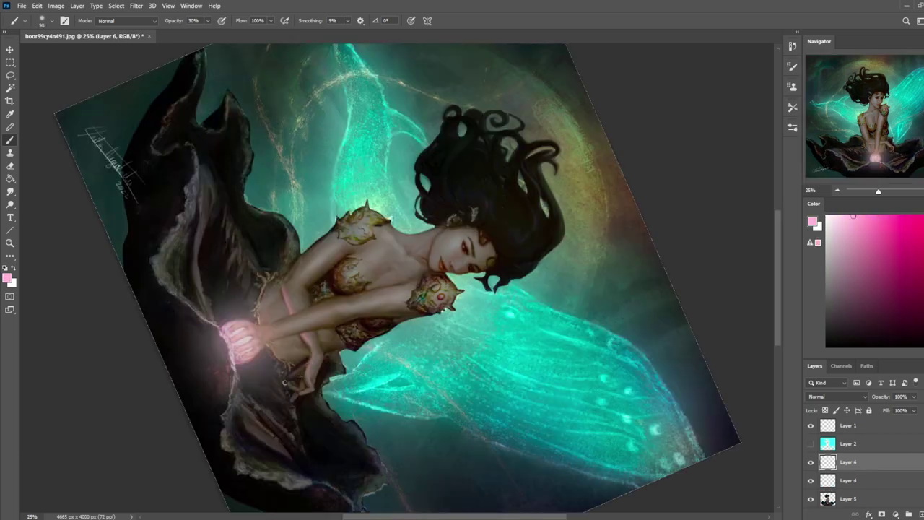
key("bracketright")
key("bracketright")
key("bracketright")
key("e")
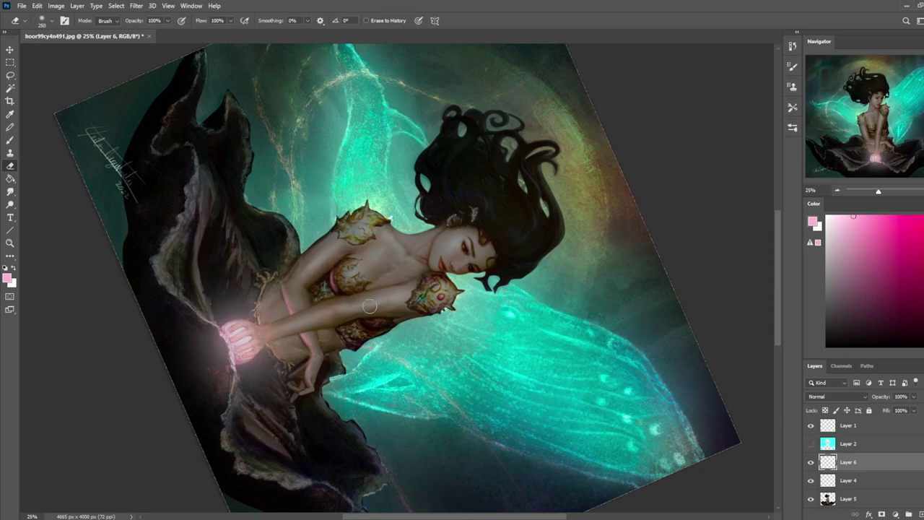
key("b")
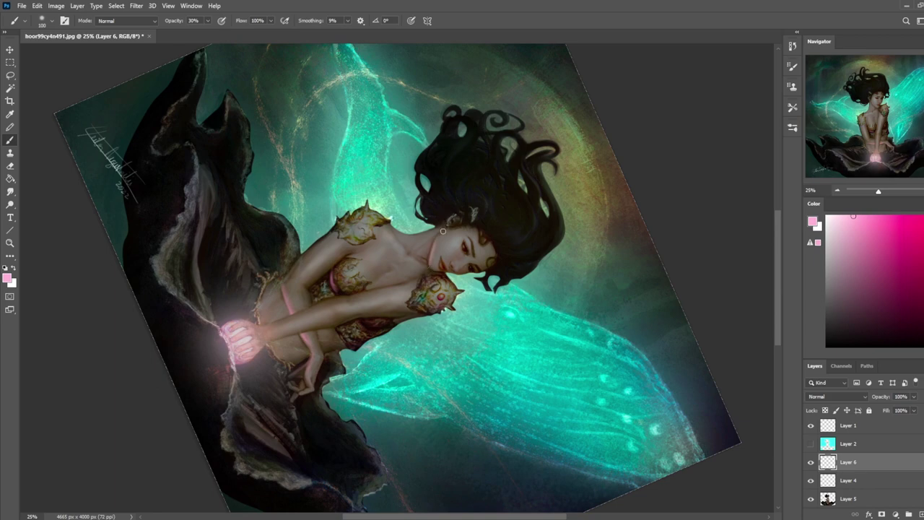
key("e")
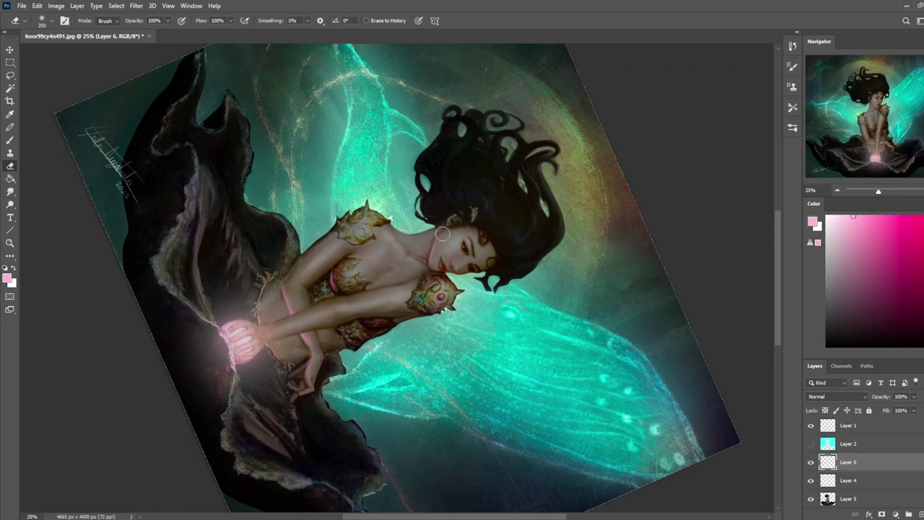
key("b")
key("e")
key("b")
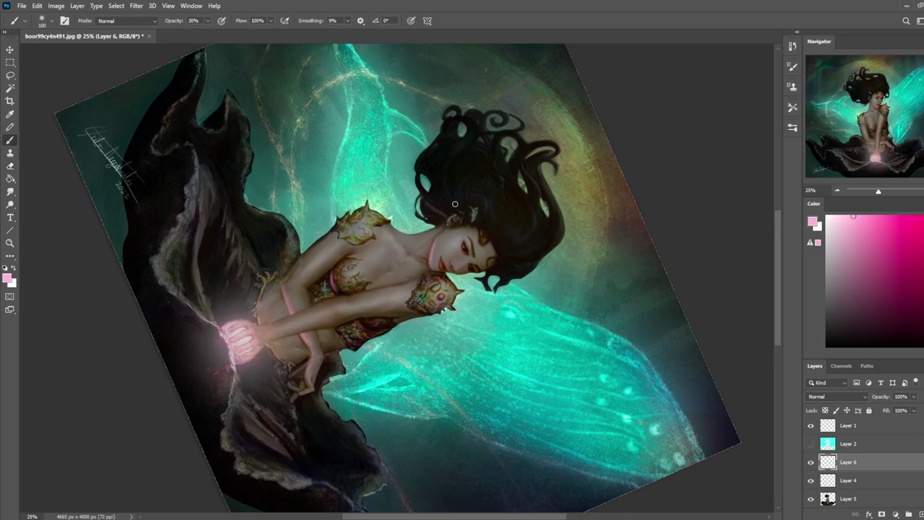
mouse_move(457, 210)
left_mouse_down()
mouse_move(440, 205)
mouse_move(439, 157)
mouse_move(421, 185)
mouse_move(424, 217)
mouse_move(441, 219)
mouse_move(467, 200)
mouse_move(470, 211)
left_mouse_up()
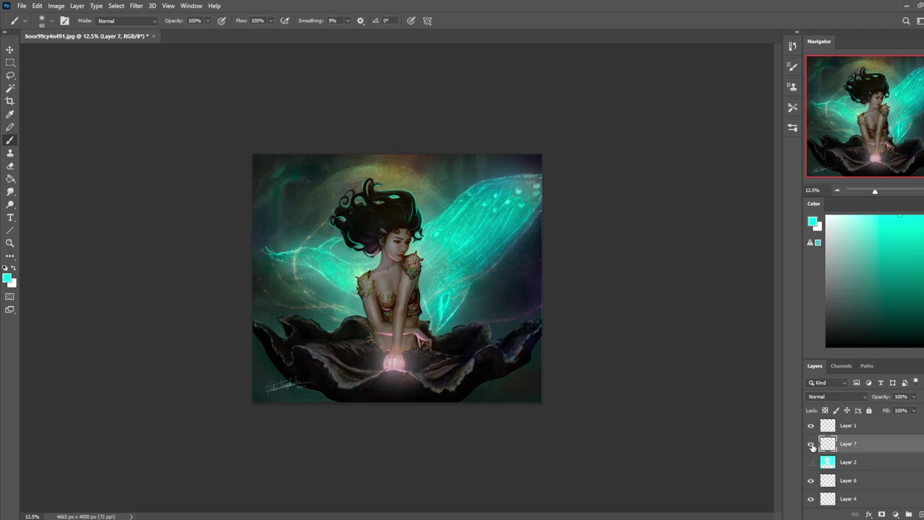
- Pick cyan and, after undoing trial strokes, paint a thin rim light along the skirt's lower-right edge
mouse_move(901, 216)
left_mouse_down()
mouse_move(887, 226)
mouse_move(845, 216)
mouse_move(918, 218)
mouse_move(903, 226)
mouse_move(824, 209)
mouse_move(917, 224)
mouse_move(827, 198)
mouse_move(896, 204)
mouse_move(900, 223)
mouse_move(881, 222)
mouse_move(892, 217)
left_mouse_up()
mouse_move(410, 374)
left_mouse_down()
mouse_move(397, 394)
mouse_move(380, 330)
mouse_move(433, 394)
mouse_move(379, 333)
left_mouse_up()
key("ctrl+z")
key("ctrl+z")
left_click_drag(284, 183, 332, 225)
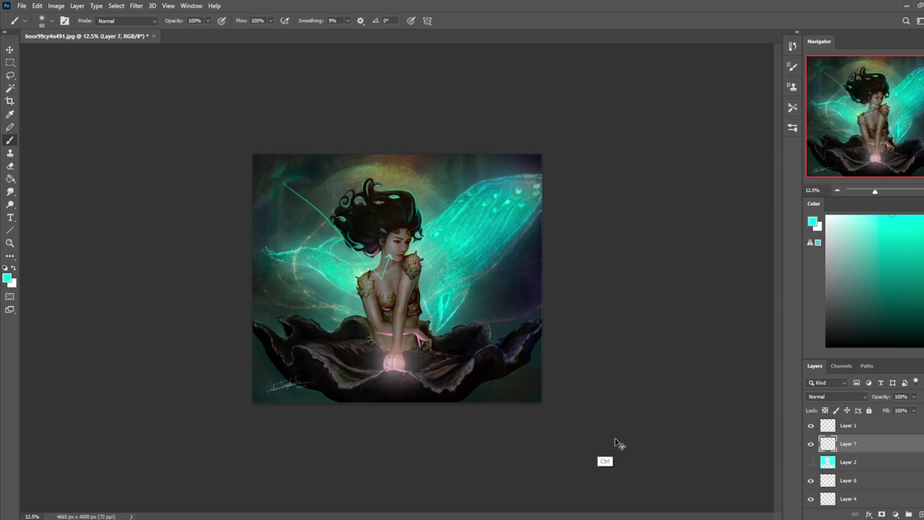
key("ctrl+z")
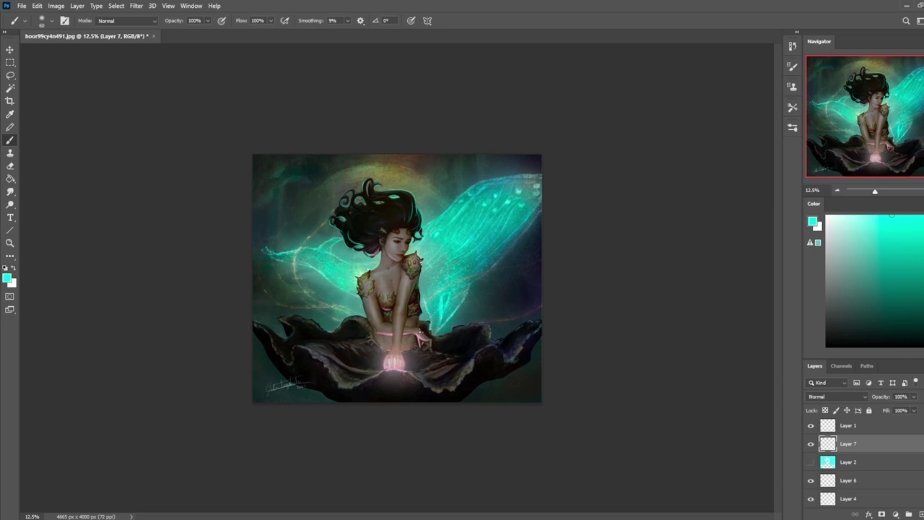
mouse_move(524, 365)
left_mouse_down()
mouse_move(440, 411)
mouse_move(493, 369)
mouse_move(532, 351)
left_mouse_up()
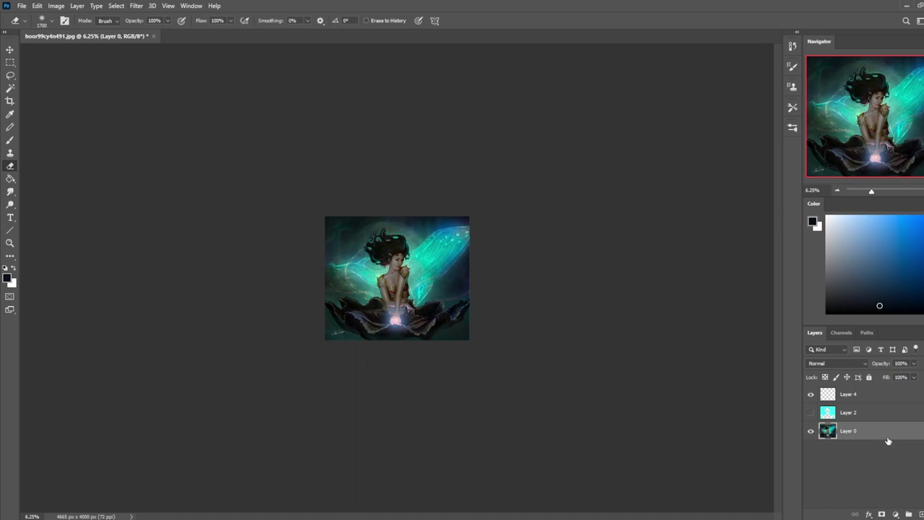
- After undoing a blue brush test, dodge the wings and surrounding glow with Highlights at 12% exposure
key("b")
left_click(890, 224)
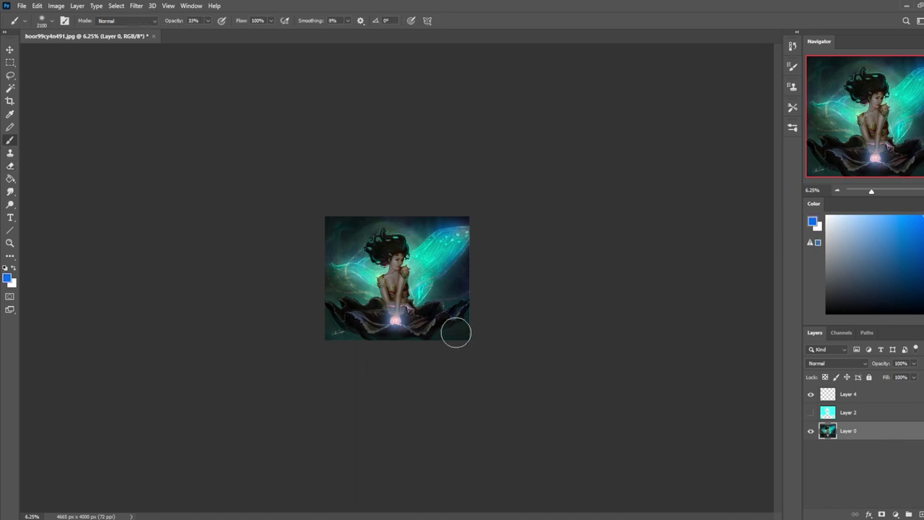
key("bracketleft")
key("bracketleft")
key("bracketleft")
key("bracketleft")
key("bracketleft")
key("bracketleft")
key("bracketleft")
key("bracketleft")
left_click_drag(459, 270, 449, 252)
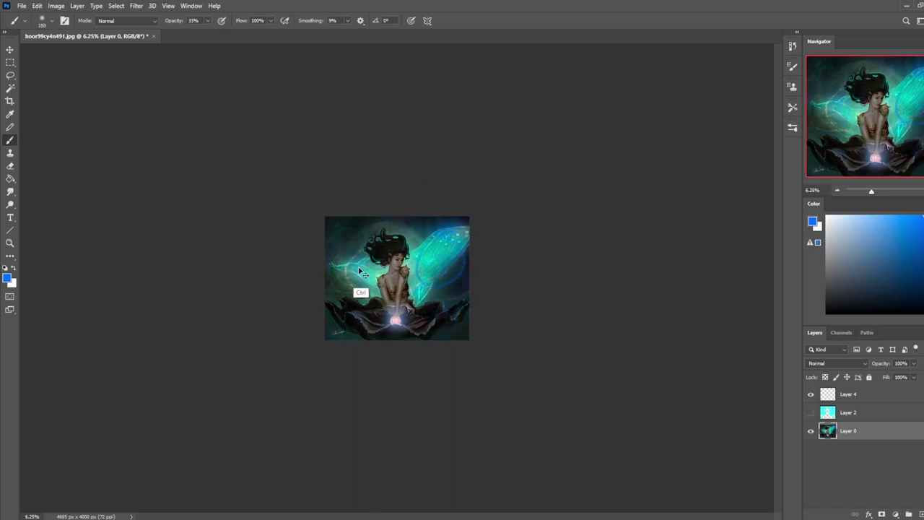
key("ctrl+z")
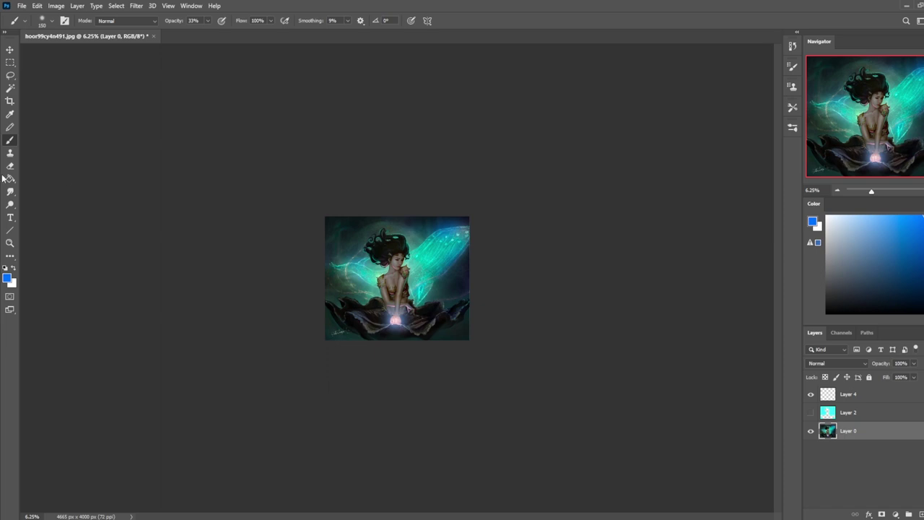
left_click(11, 205)
mouse_move(408, 263)
left_mouse_down()
mouse_move(416, 260)
mouse_move(391, 246)
mouse_move(380, 270)
left_mouse_up()
key("ctrl+plus")
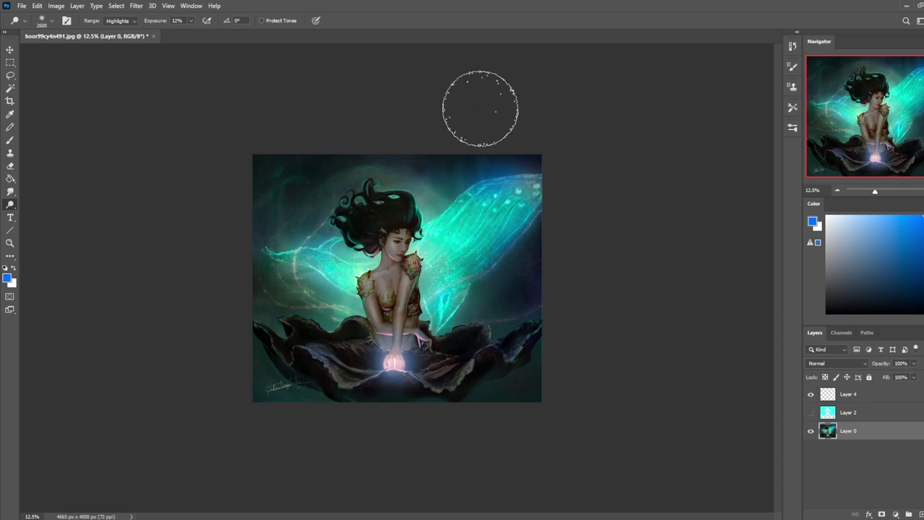
- Switch to the Brush with a teal colour and open the brush blend mode list
key("b")
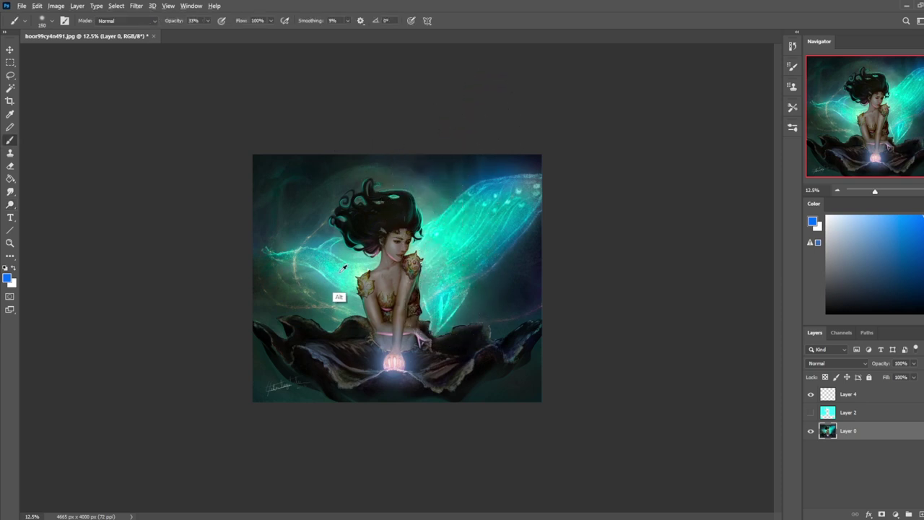
left_click(337, 296, "alt")
left_click(126, 20)
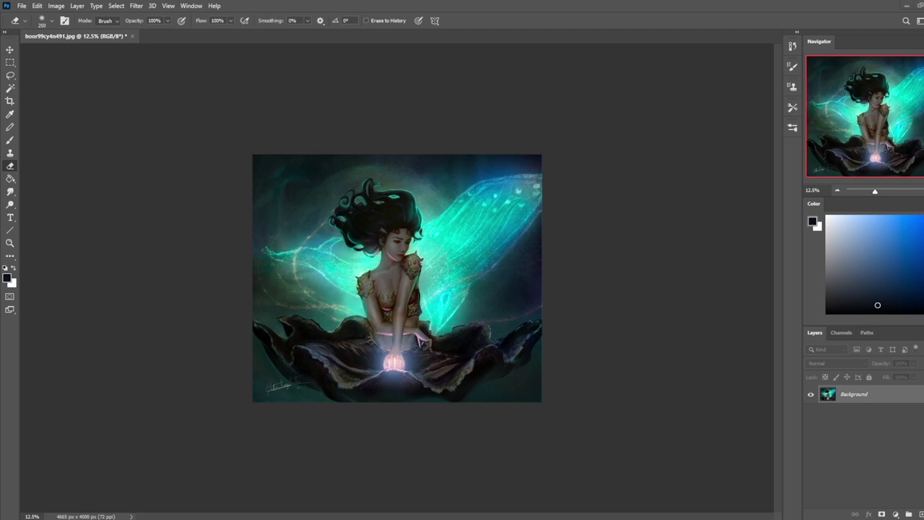
- Copy the whole teal canvas, revert to the original snapshot, and bring the edit back as Layer 1
key("ctrl+a")
left_click(793, 45)
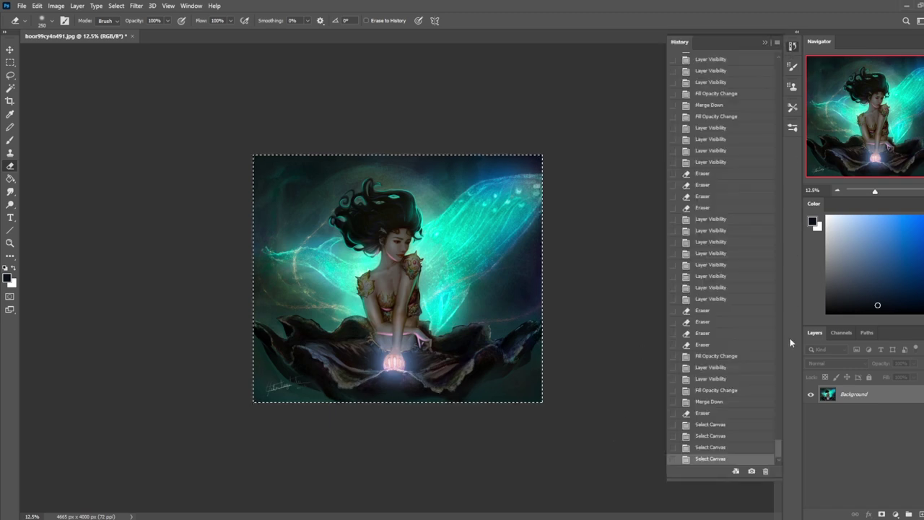
mouse_move(778, 453)
left_mouse_down()
mouse_move(791, 117)
mouse_move(779, 63)
left_mouse_up()
left_click(737, 64)
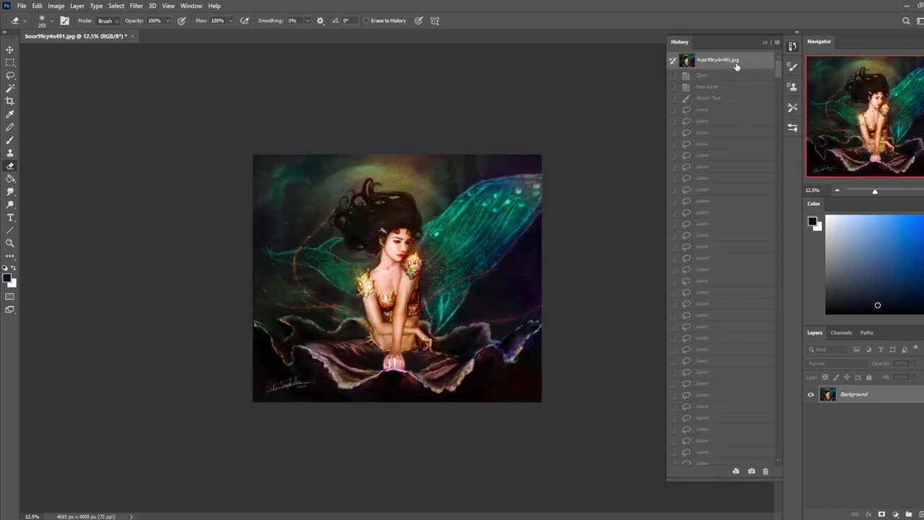
left_click(765, 43)
key("ctrl+z")
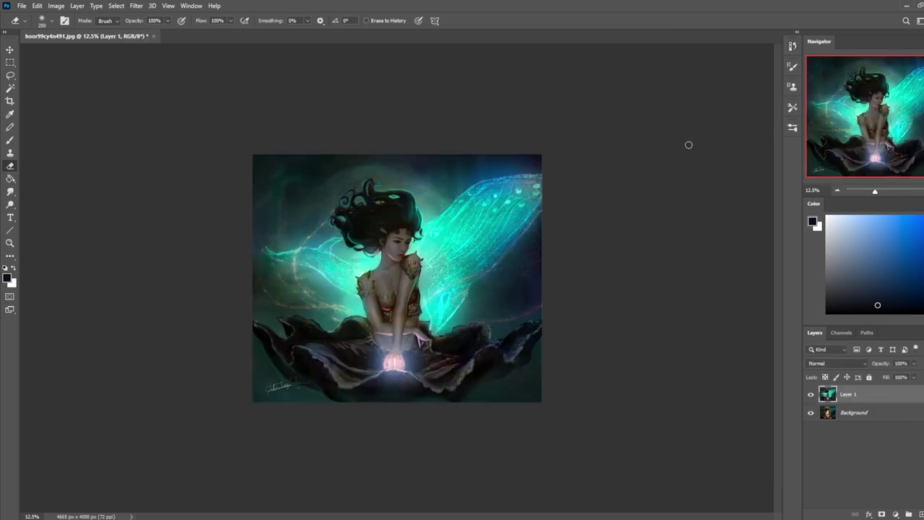
- Zoom to 16.67% and toggle Layer 1's visibility to compare teal against the original
key("ctrl+plus")
left_click(811, 395)
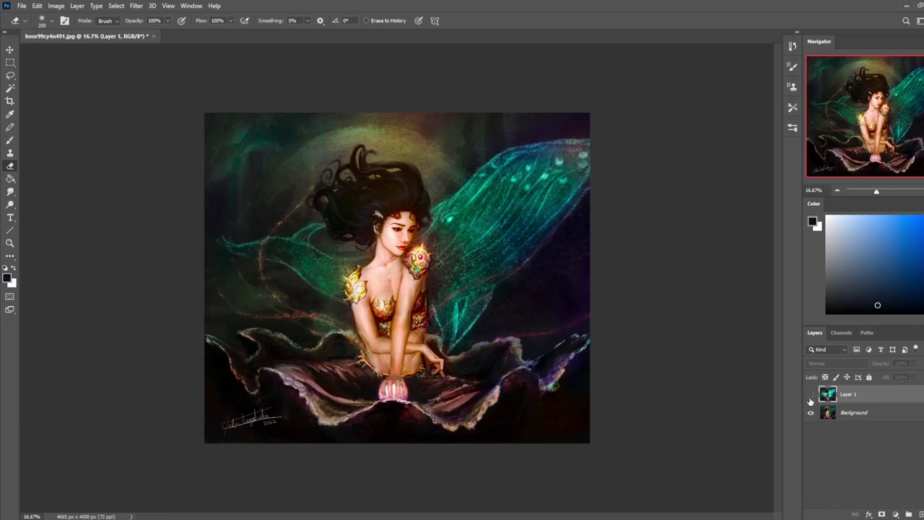
left_click(811, 395)
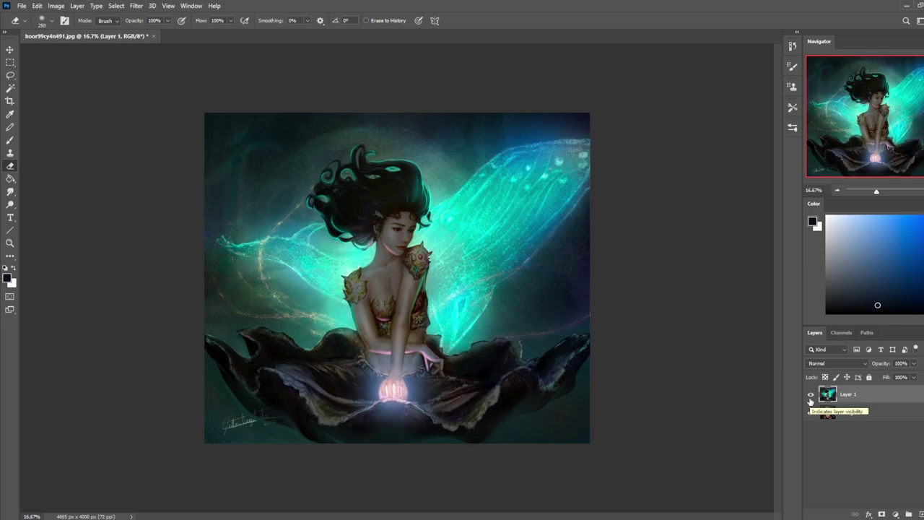
left_click(810, 397)
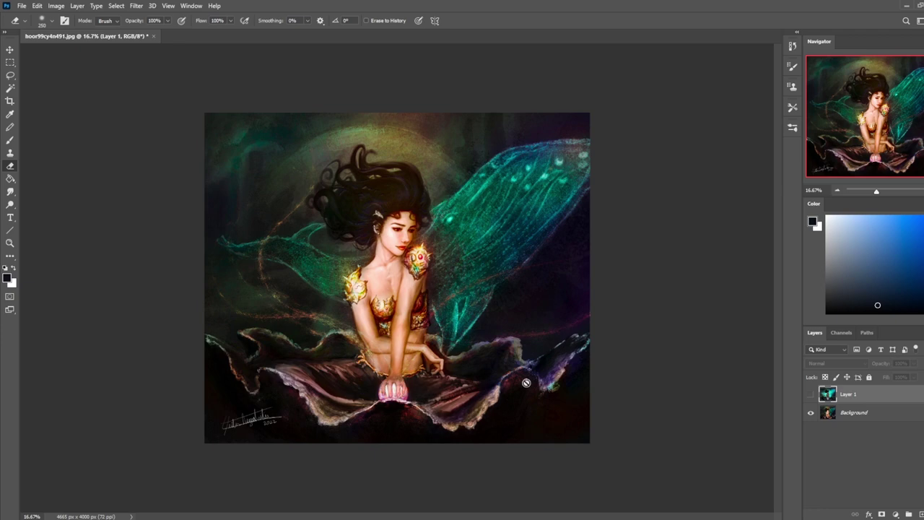
left_click(810, 395)
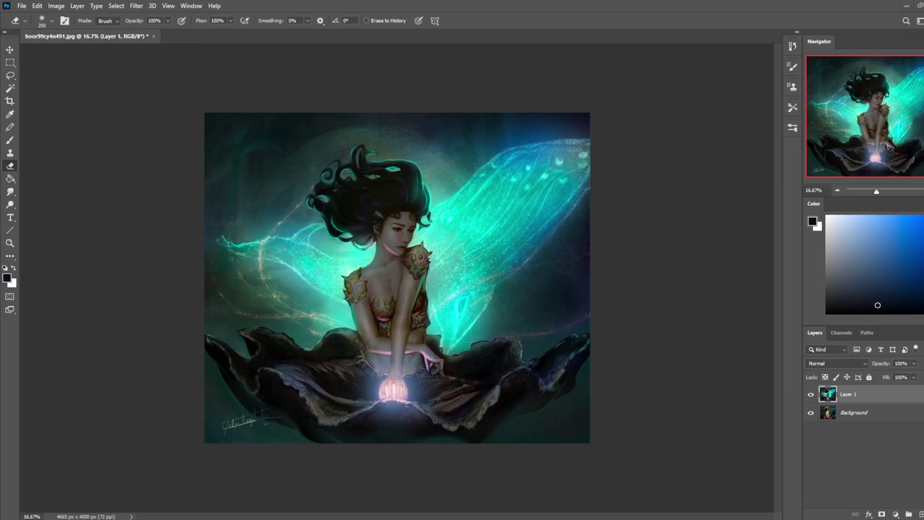
- Switch to the Chrome window showing the istebrak.com portfolio homepage
key("alt+Tab")
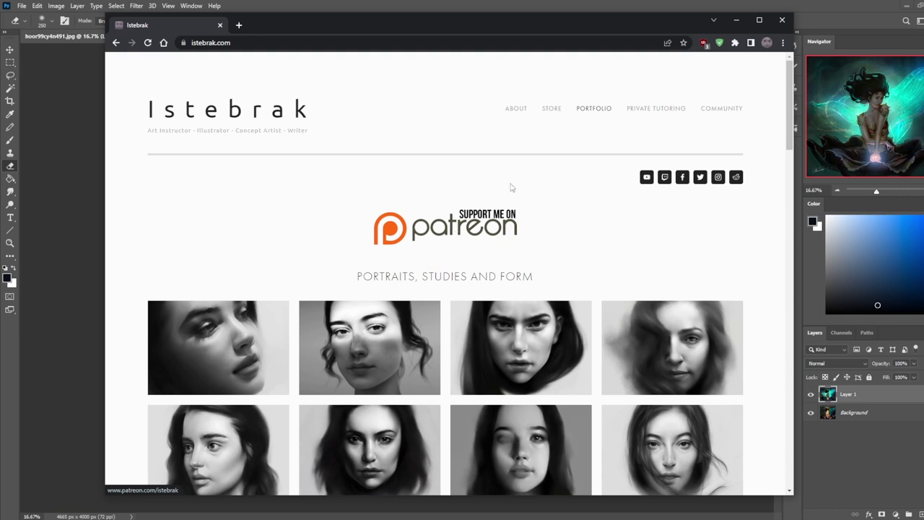
- Go to the istebrak.com STORE page with the Portraiture Masterclass and brush packs
left_click(555, 110)
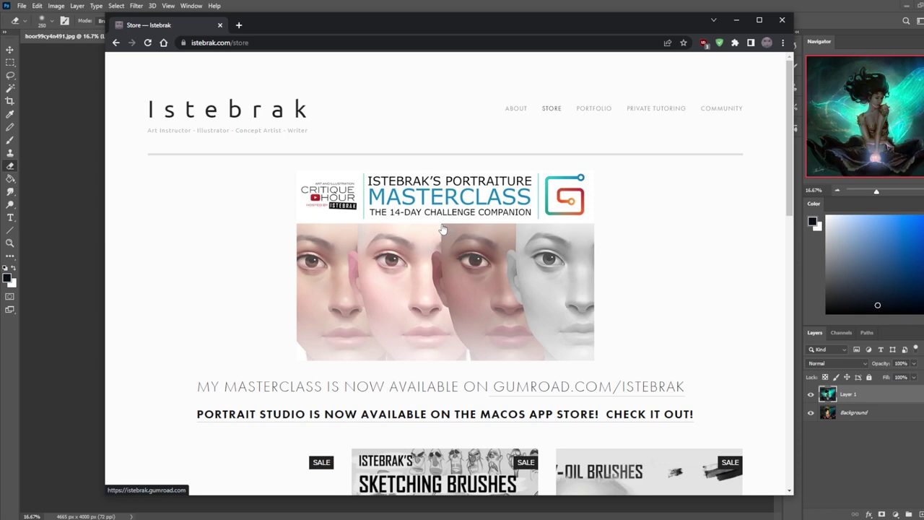
- Close the store window and bring up the browser window showing the istebrak.com Community page
left_click(221, 26)
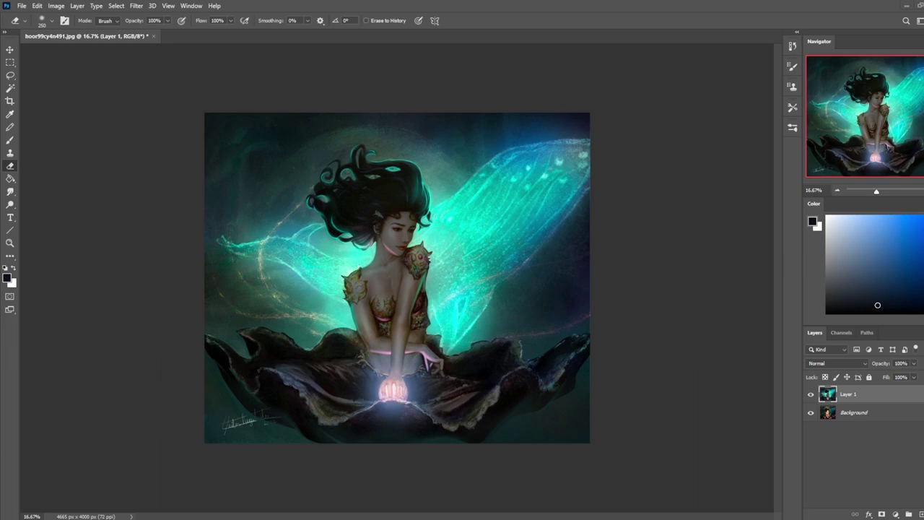
left_click(134, 498)
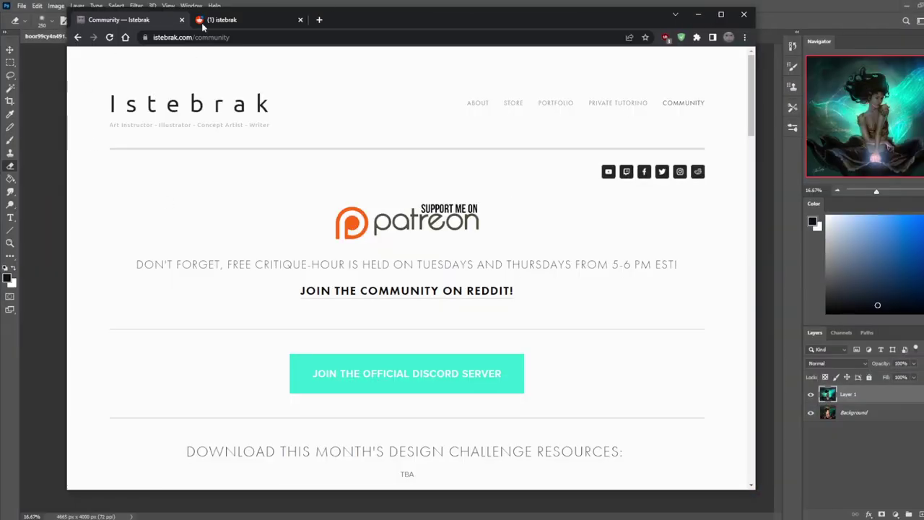